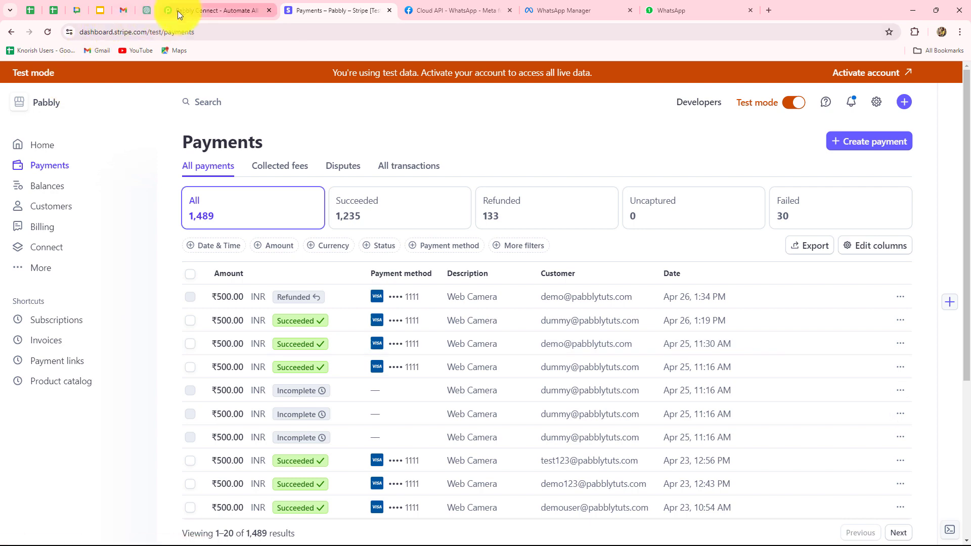
# Switch to the Pabbly Connect website, dismiss the Sunny Spring Sale offer and sign in to the account
pyautogui.click(177, 11)
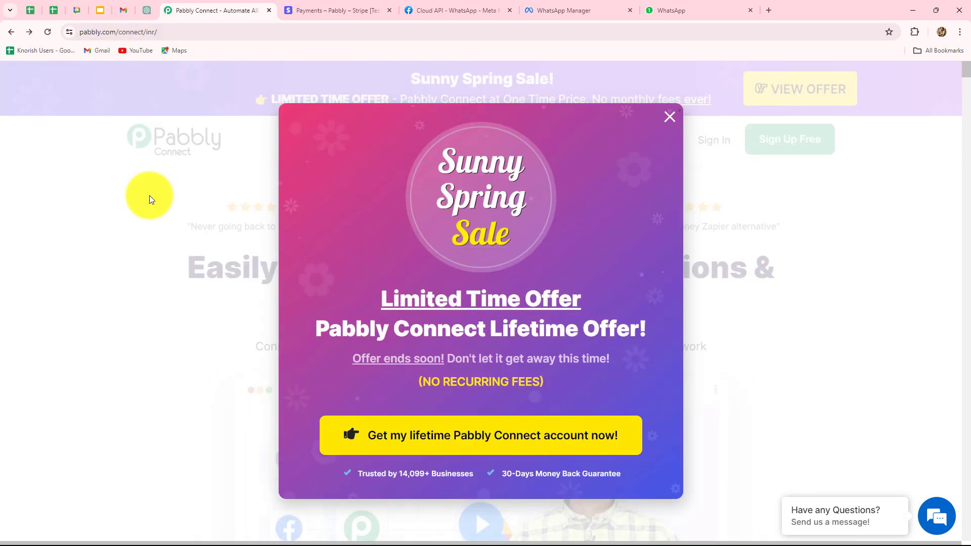
pyautogui.click(670, 118)
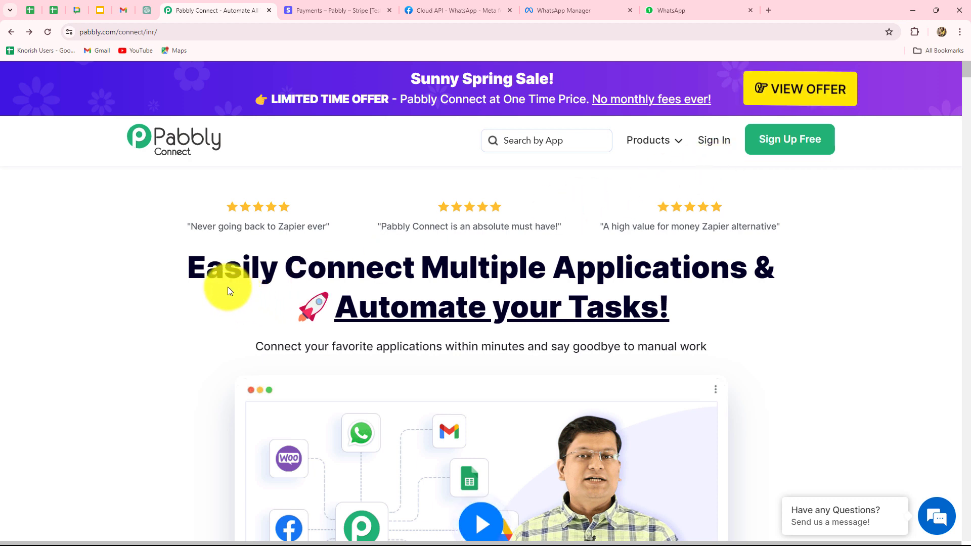
pyautogui.moveTo(188, 269); pyautogui.dragTo(710, 315)
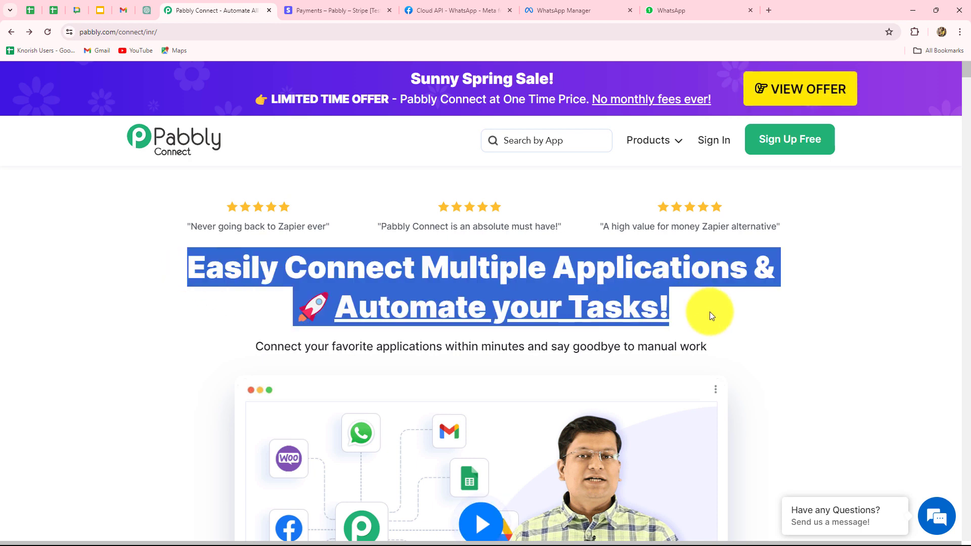
pyautogui.click(701, 164)
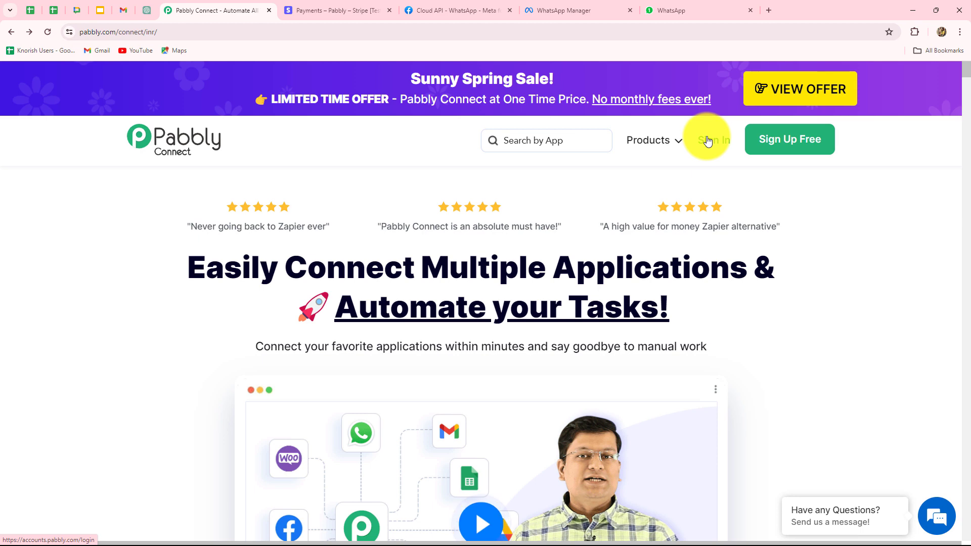
pyautogui.click(708, 142)
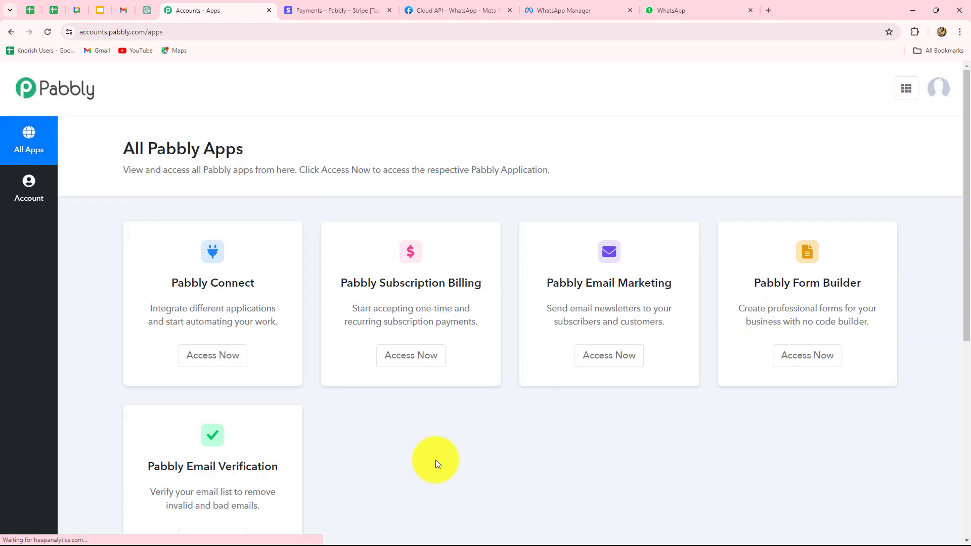
# Access the Pabbly Connect application from the list of all Pabbly apps
pyautogui.scroll(-4, 536, 402)
pyautogui.scroll(3, 536, 403)
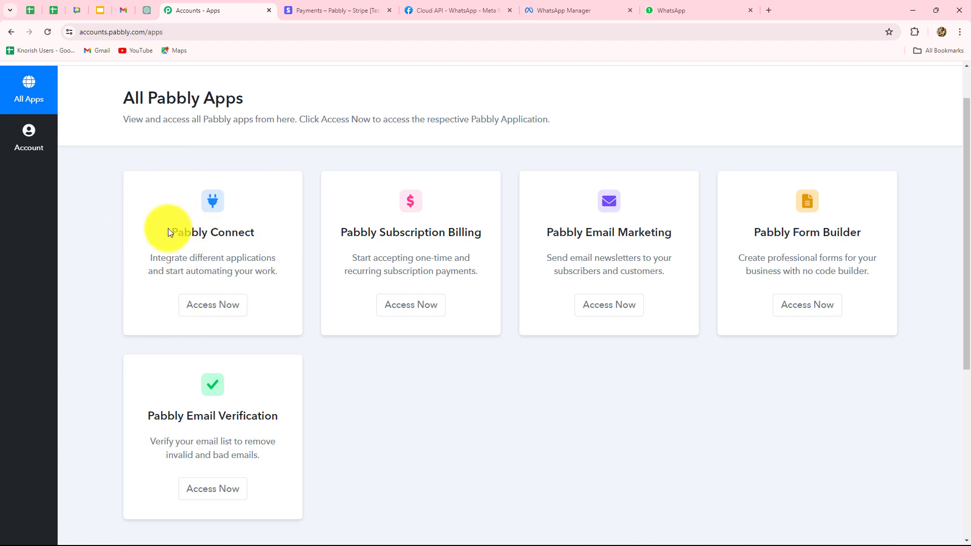
pyautogui.moveTo(170, 230); pyautogui.dragTo(271, 238)
pyautogui.click(236, 307)
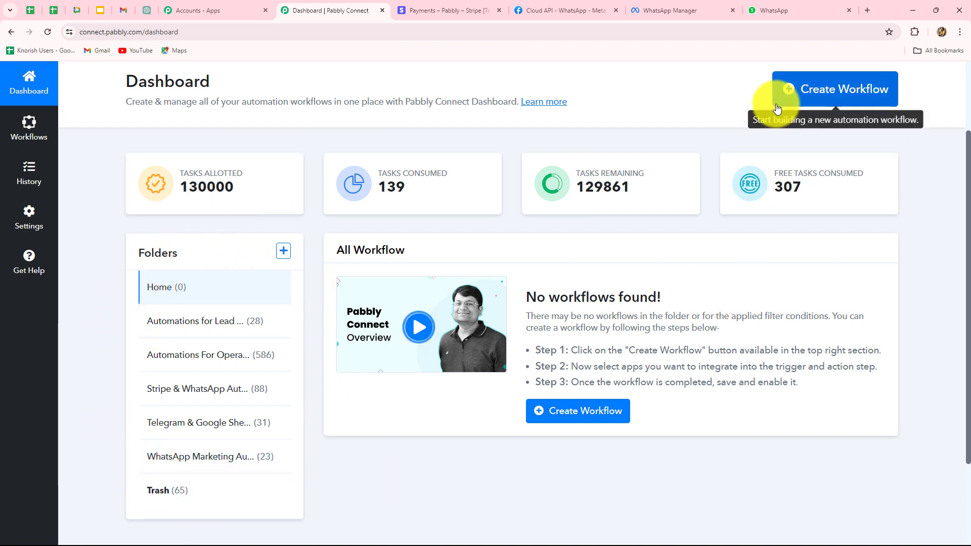
# Create a workflow named "Send WhatsApp Message for Newly Generated/Initiated Stripe Refunds" in the Stripe & WhatsApp Automations folder
pyautogui.click(814, 97)
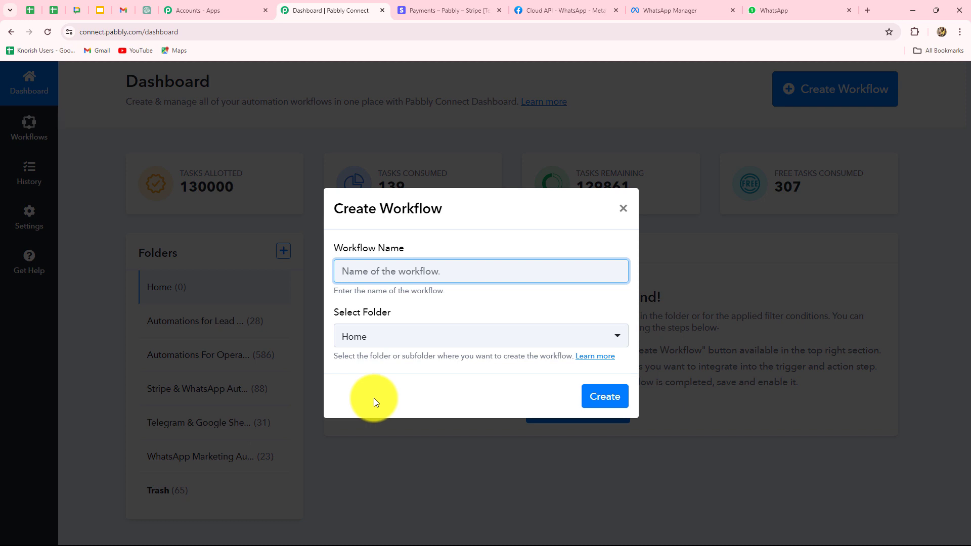
pyautogui.hotkey('ctrl', 'v')
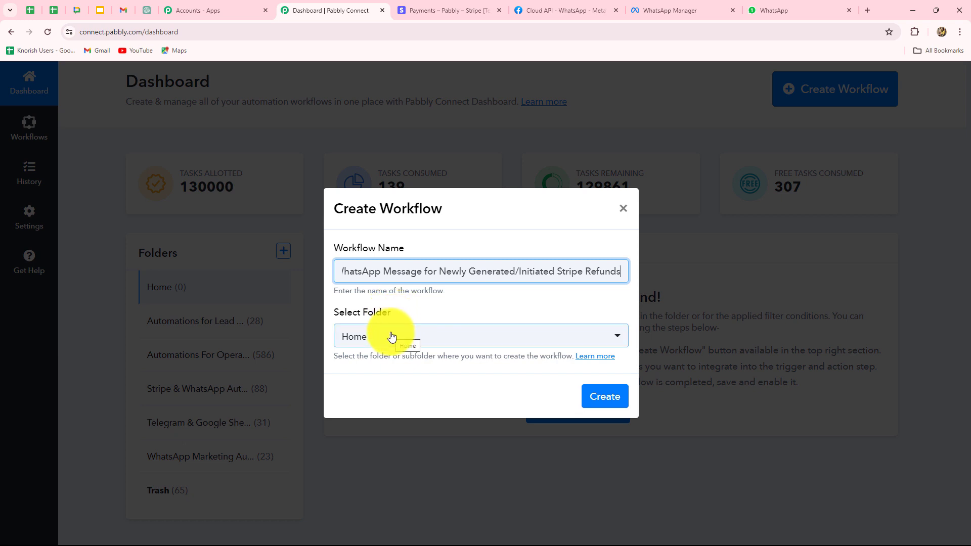
pyautogui.click(392, 335)
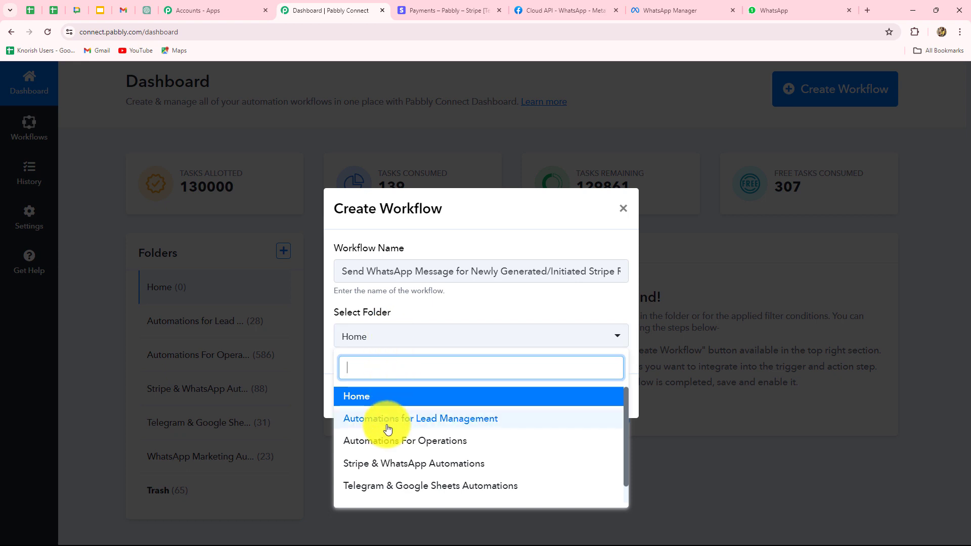
pyautogui.click(436, 463)
pyautogui.click(598, 404)
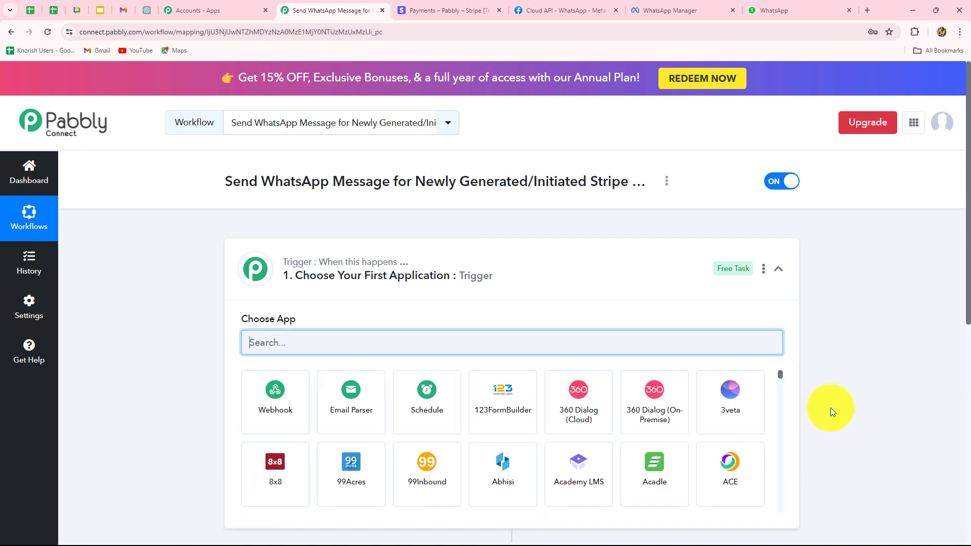
# Set the workflow's trigger application to Stripe with the New Refund trigger event
pyautogui.scroll(-2, 831, 407)
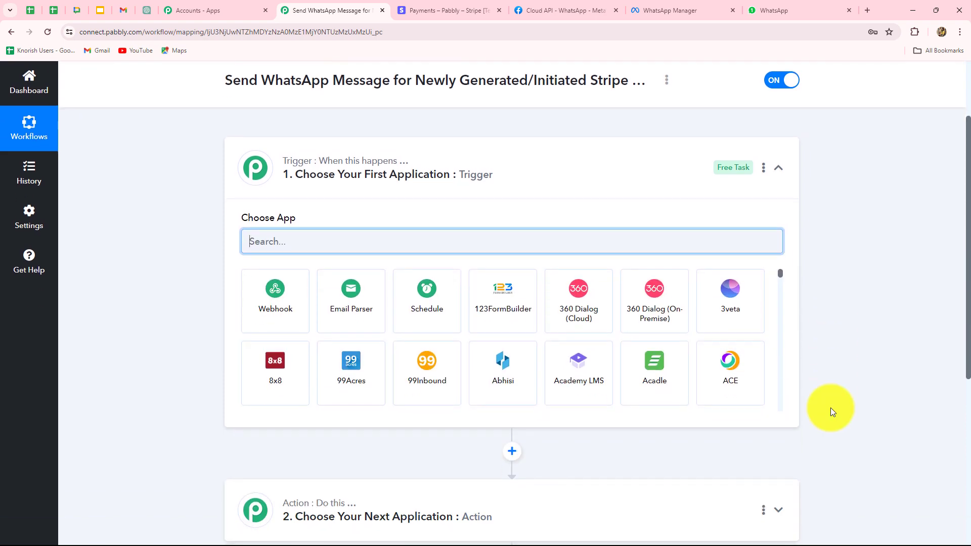
pyautogui.scroll(-2, 831, 408)
pyautogui.scroll(1, 831, 407)
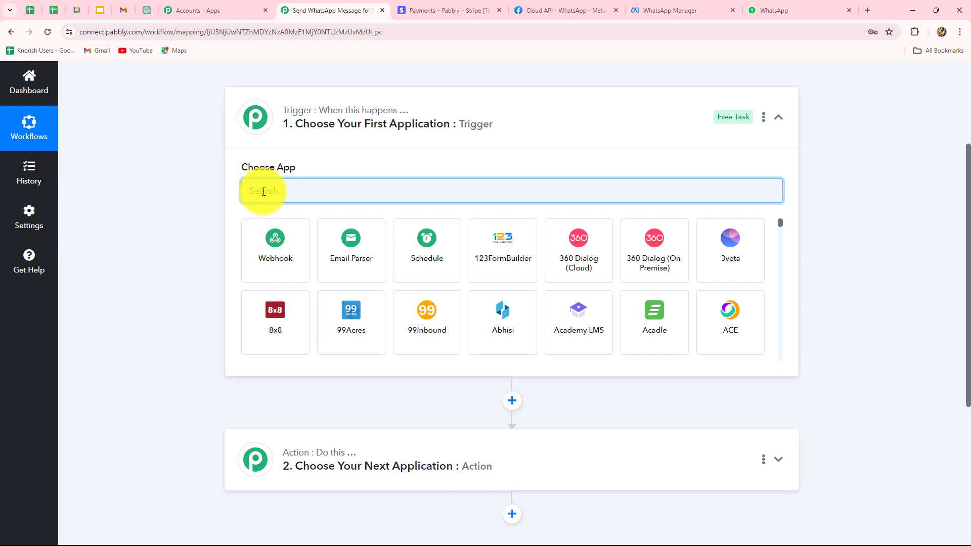
pyautogui.write('Str')
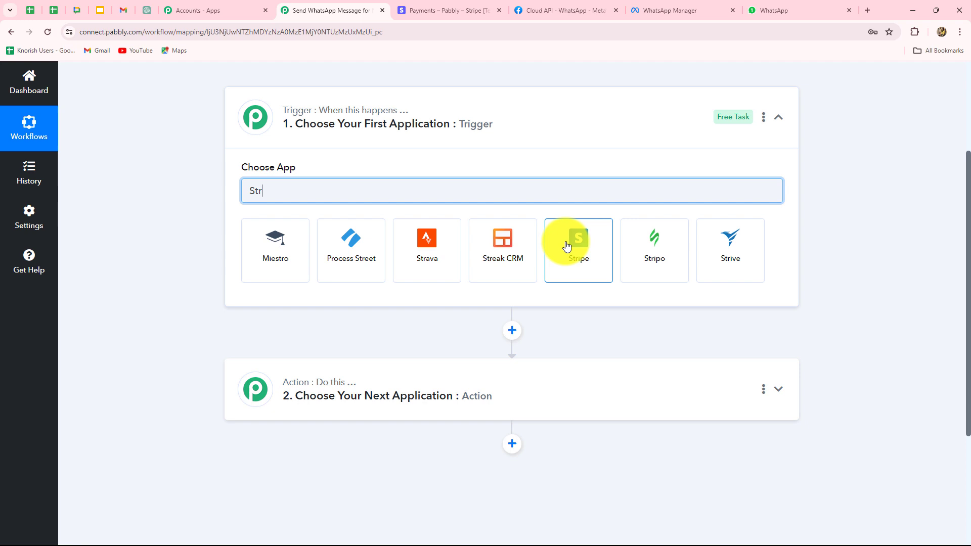
pyautogui.click(566, 246)
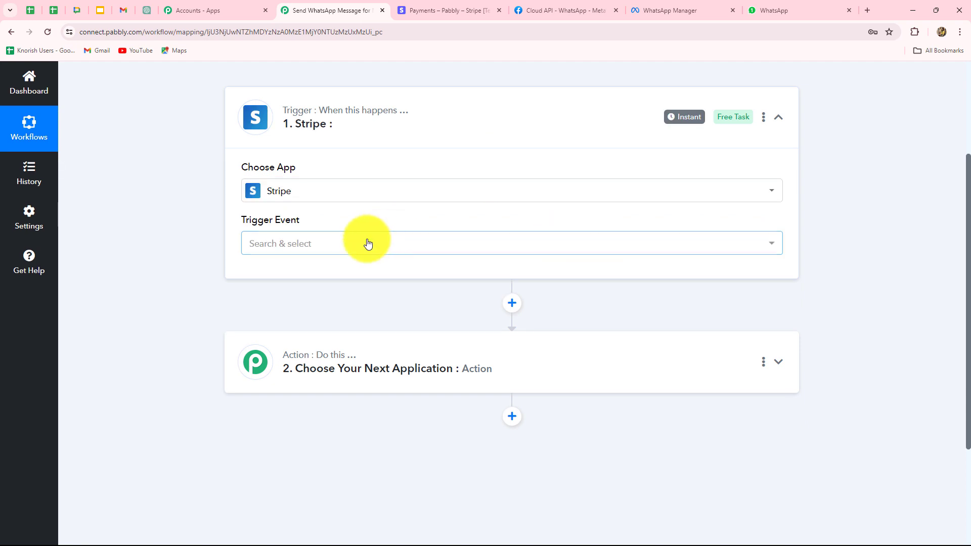
pyautogui.click(368, 245)
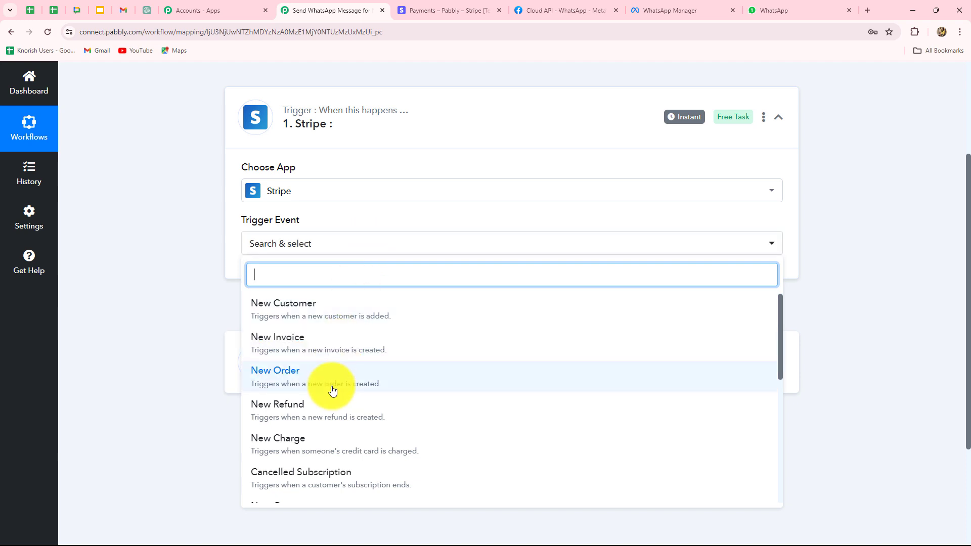
pyautogui.scroll(-2, 313, 374)
pyautogui.click(285, 357)
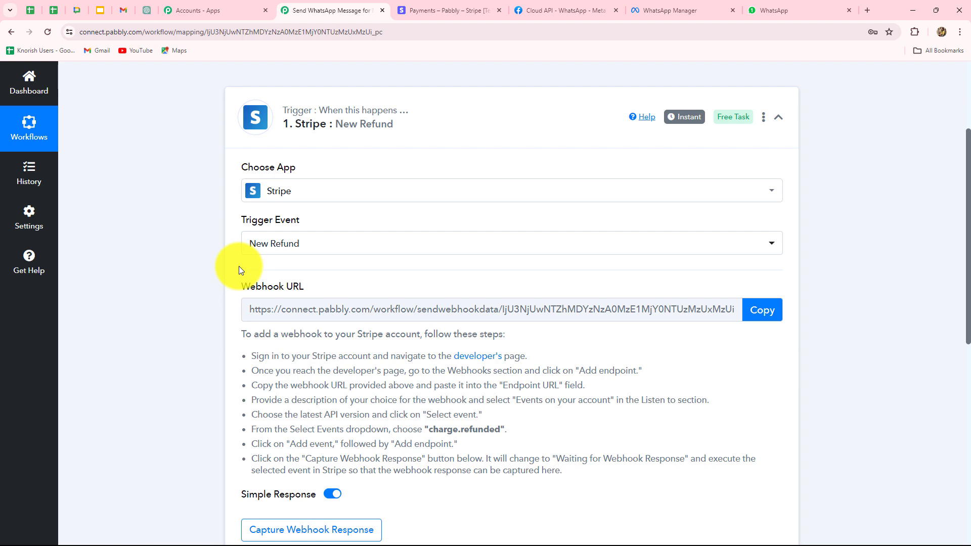
# Review the Stripe webhook setup instructions and copy the trigger's webhook URL
pyautogui.scroll(-3, 422, 269)
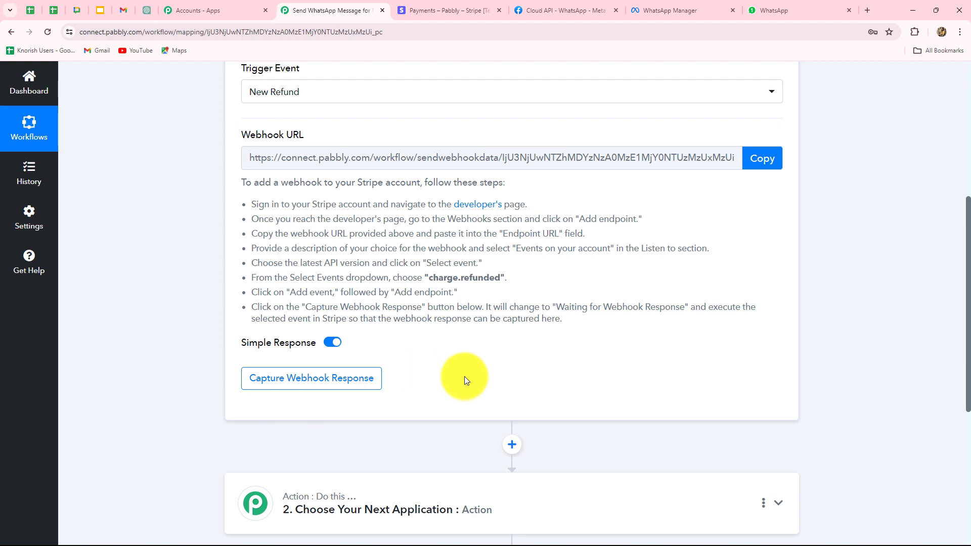
pyautogui.scroll(3, 464, 376)
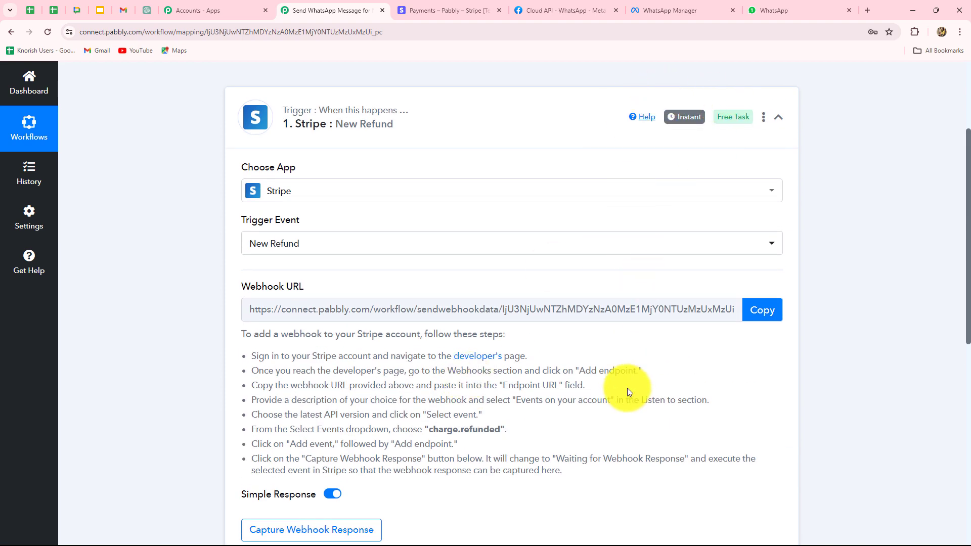
pyautogui.scroll(-1, 624, 394)
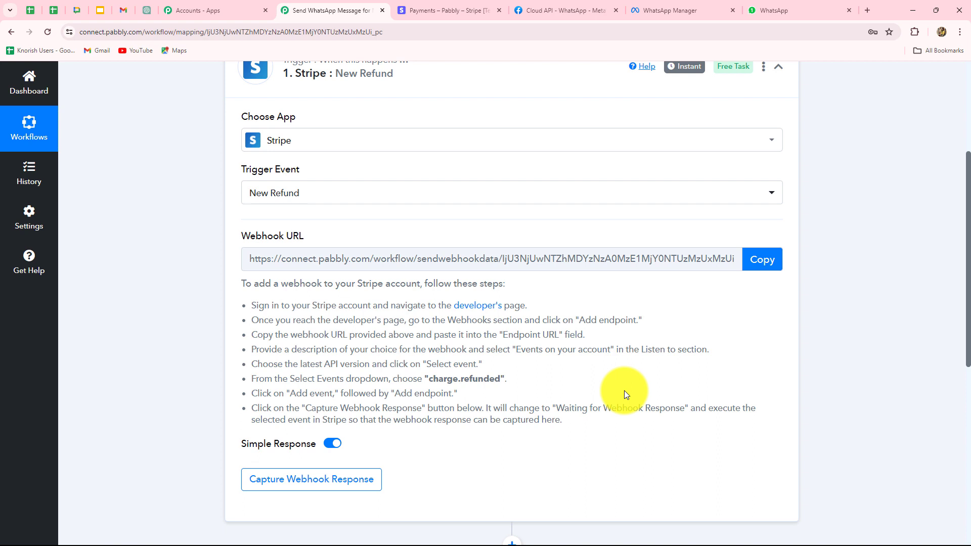
pyautogui.click(751, 266)
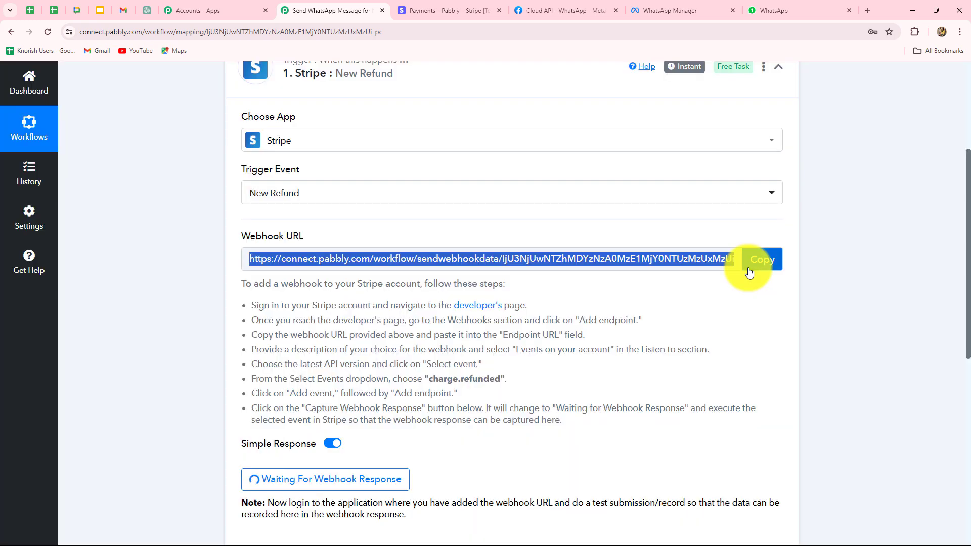
# Switch to the Stripe dashboard, start a new hosted webhook endpoint and paste the copied webhook URL as its endpoint URL
pyautogui.click(435, 6)
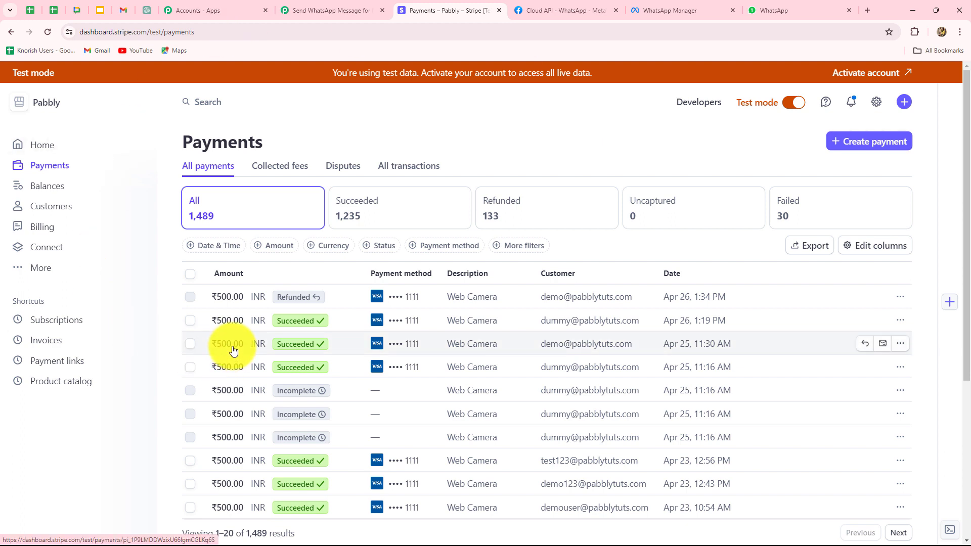
pyautogui.click(685, 106)
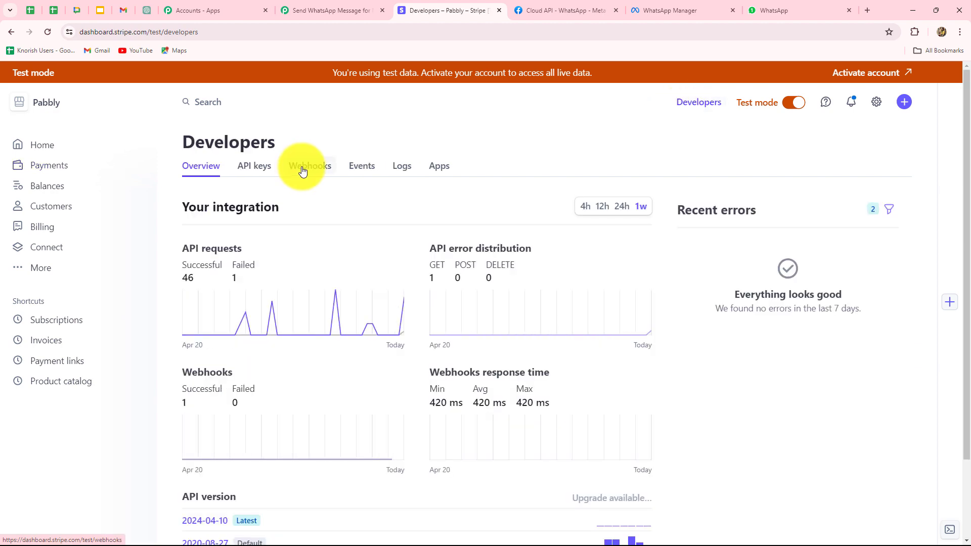
pyautogui.click(307, 168)
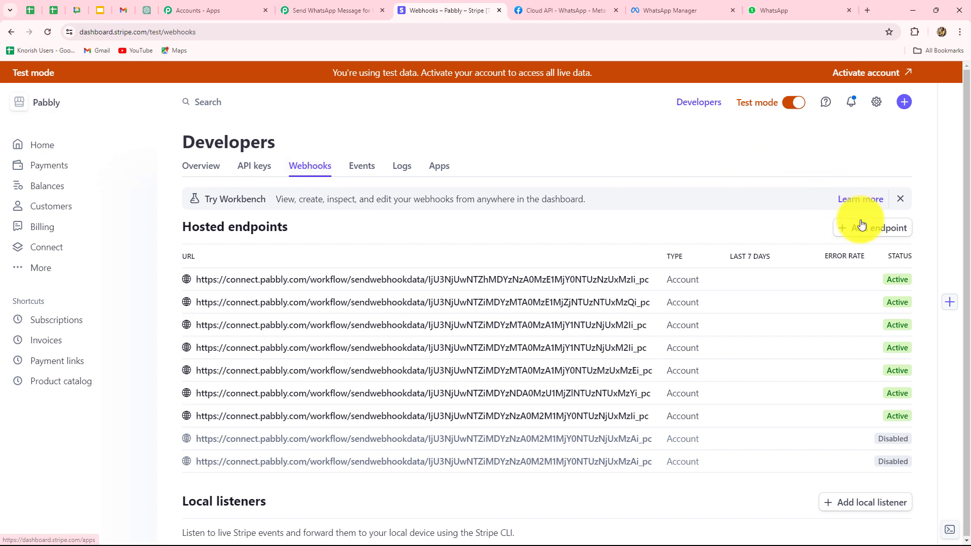
pyautogui.click(858, 229)
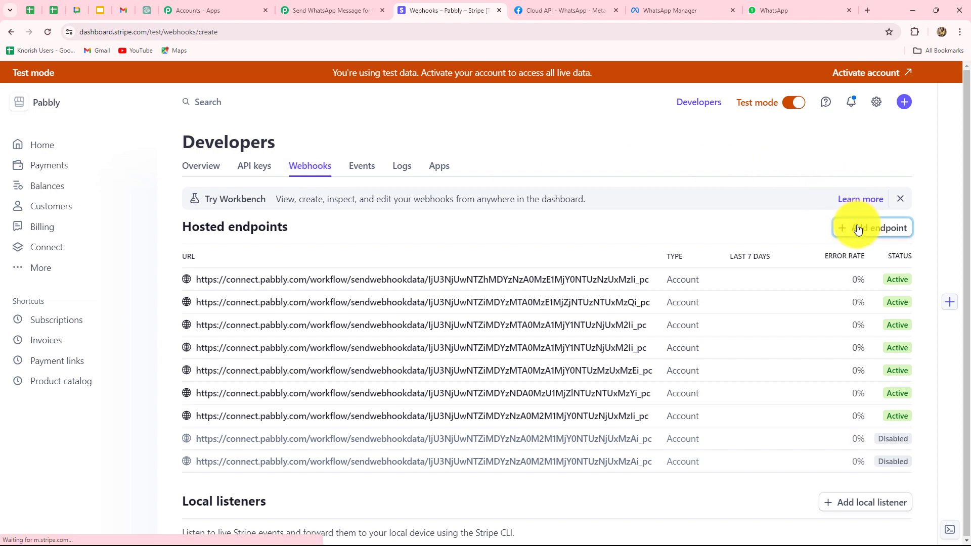
pyautogui.click(150, 278)
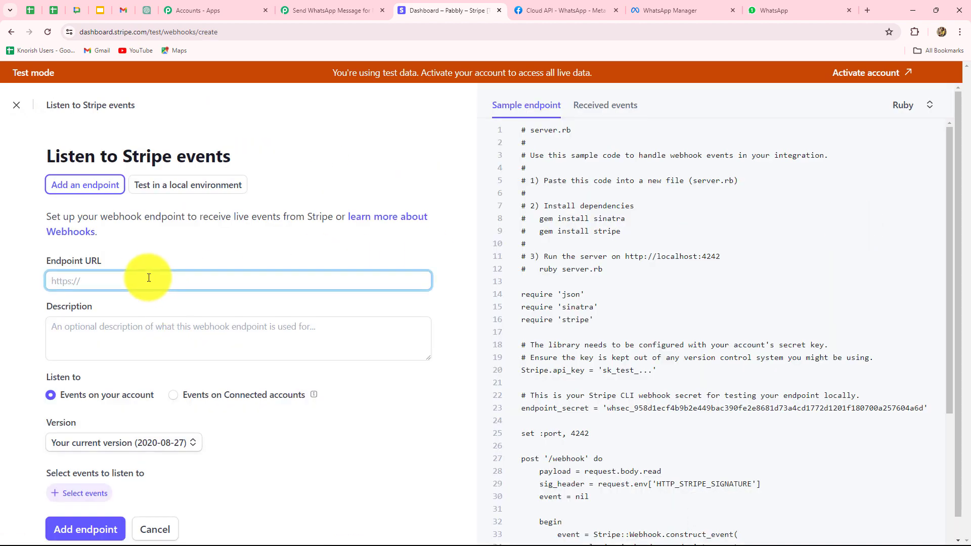
pyautogui.hotkey('ctrl', 'v')
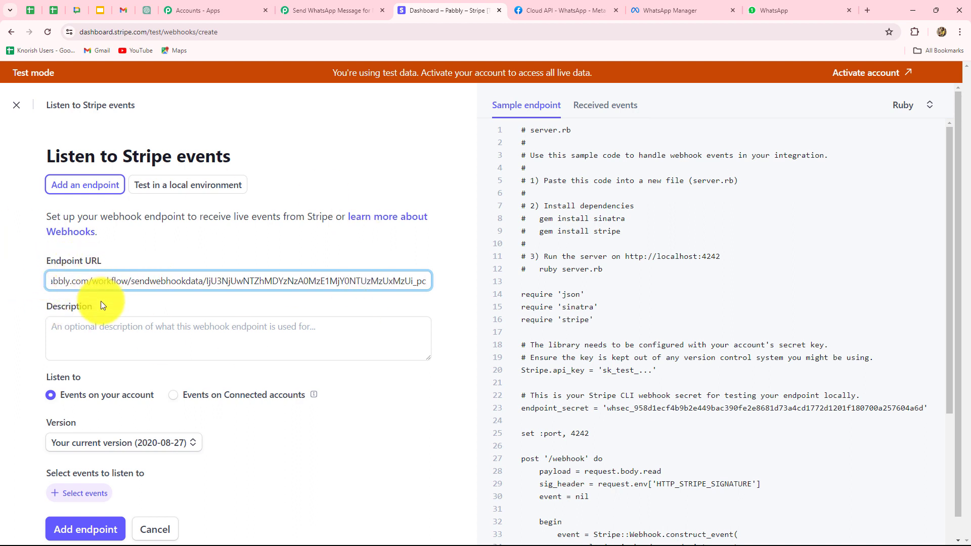
pyautogui.scroll(-1, 101, 303)
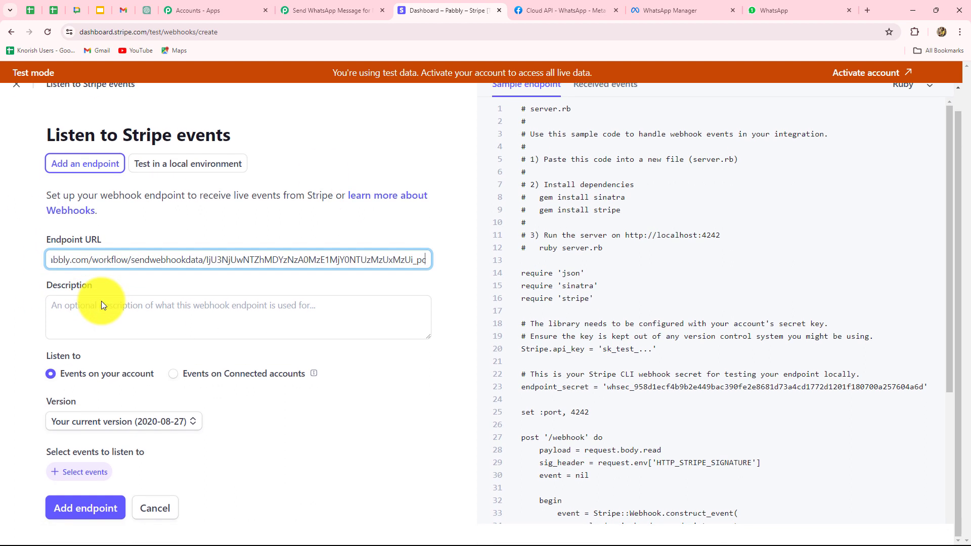
# Create the endpoint with charge.refunded as the event it listens to, and return to the Pabbly Connect workflow
pyautogui.click(87, 473)
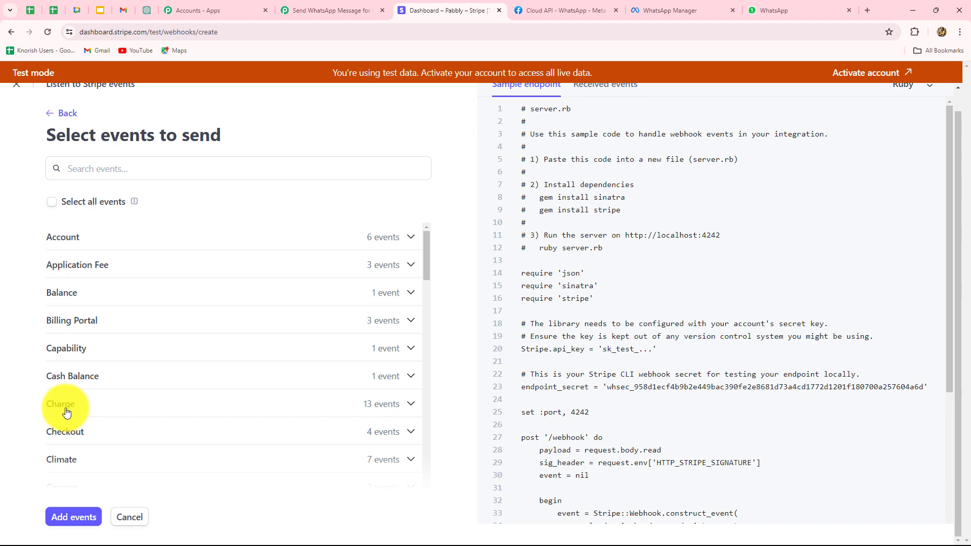
pyautogui.click(66, 408)
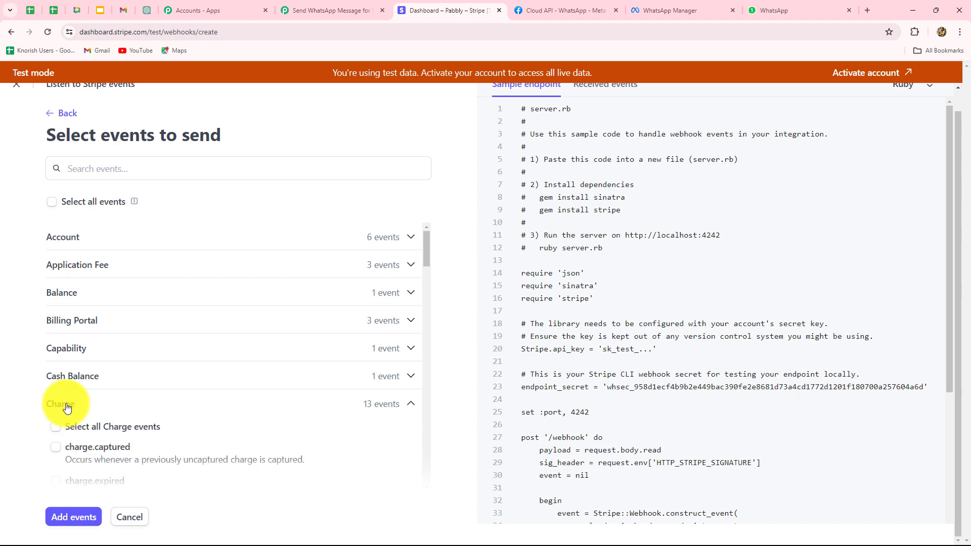
pyautogui.scroll(-3, 239, 402)
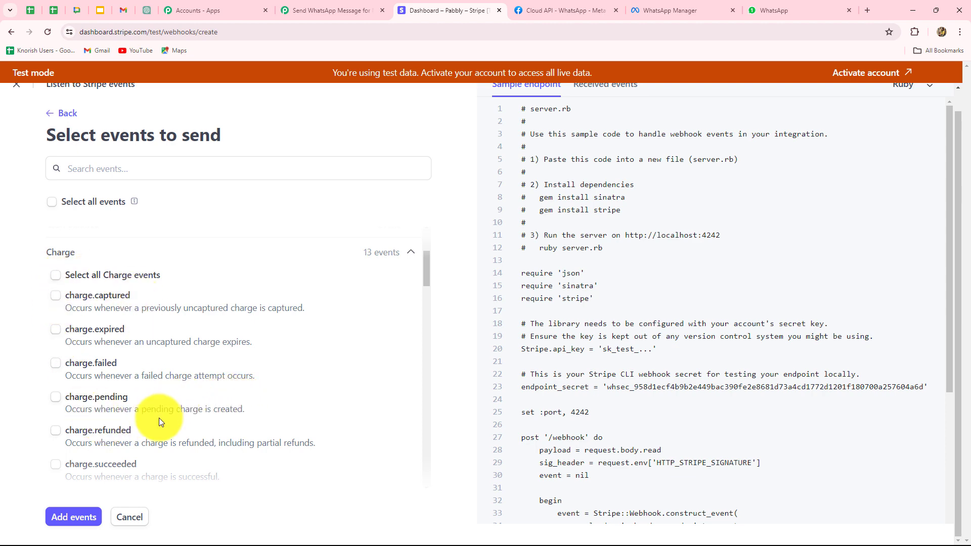
pyautogui.click(55, 431)
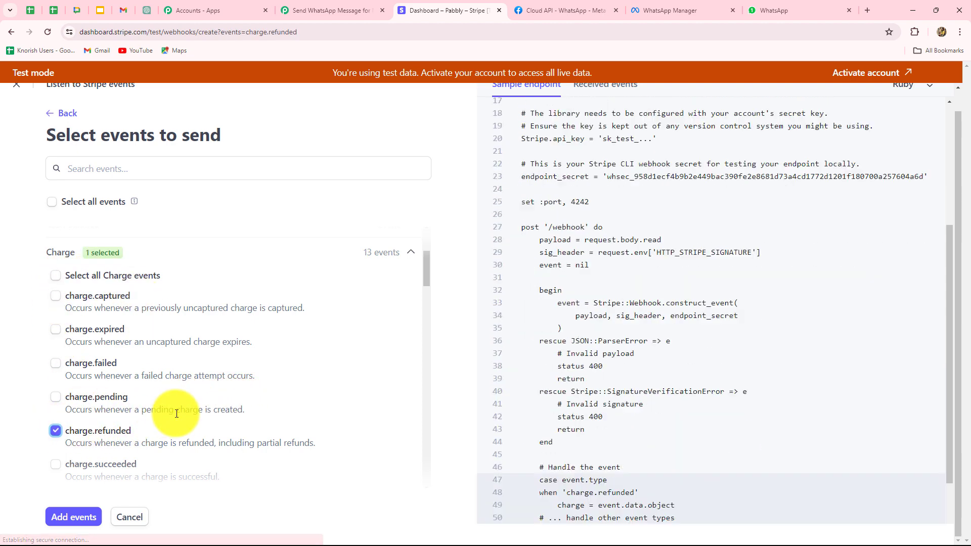
pyautogui.scroll(-3, 173, 410)
pyautogui.click(73, 517)
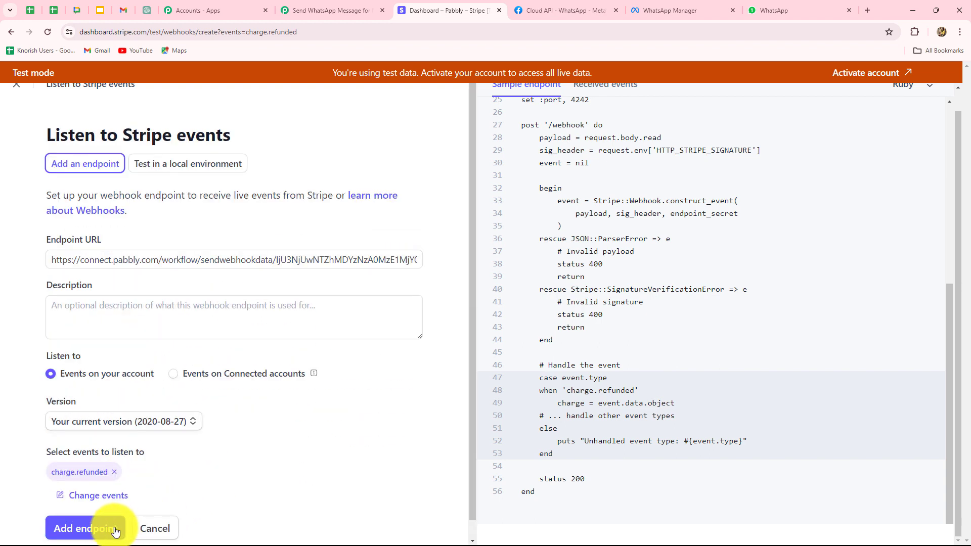
pyautogui.click(98, 528)
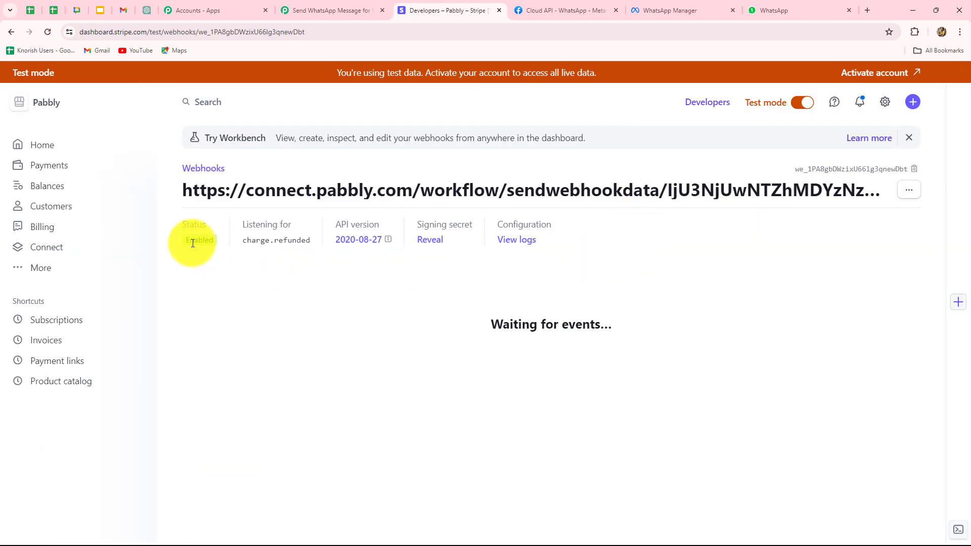
pyautogui.click(311, 10)
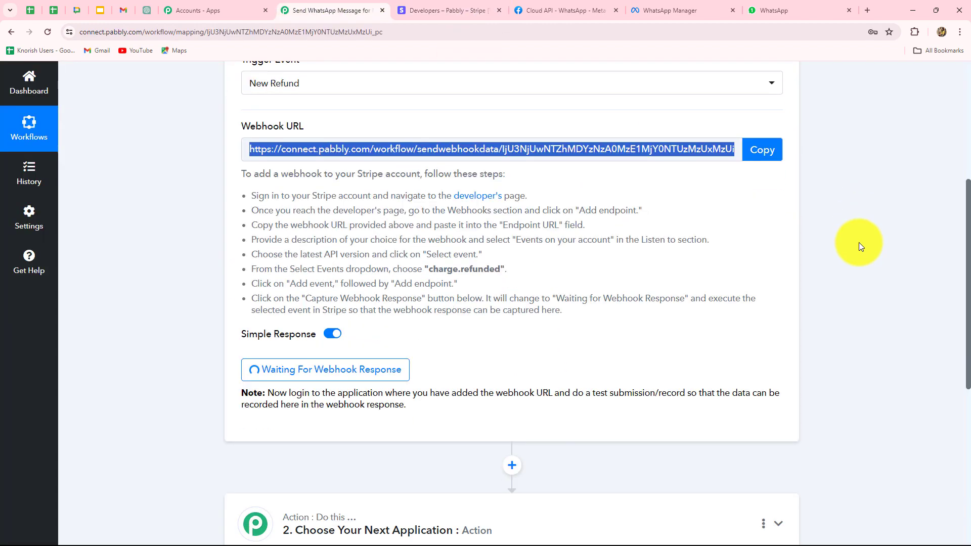
# Check the trigger's note about making a test submission, switch to the Stripe dashboard and open its list of payments
pyautogui.scroll(-1, 859, 242)
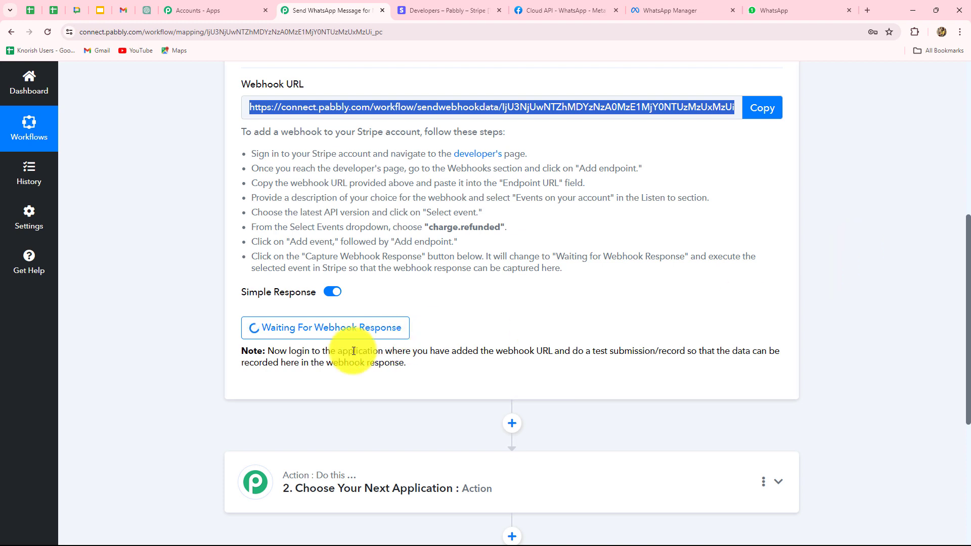
pyautogui.moveTo(354, 351); pyautogui.dragTo(630, 374)
pyautogui.click(629, 374)
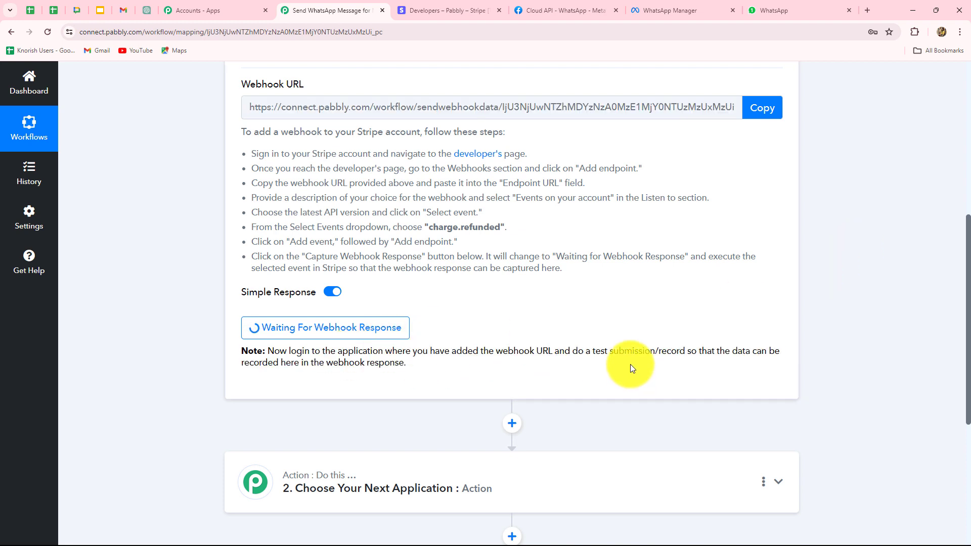
pyautogui.click(414, 7)
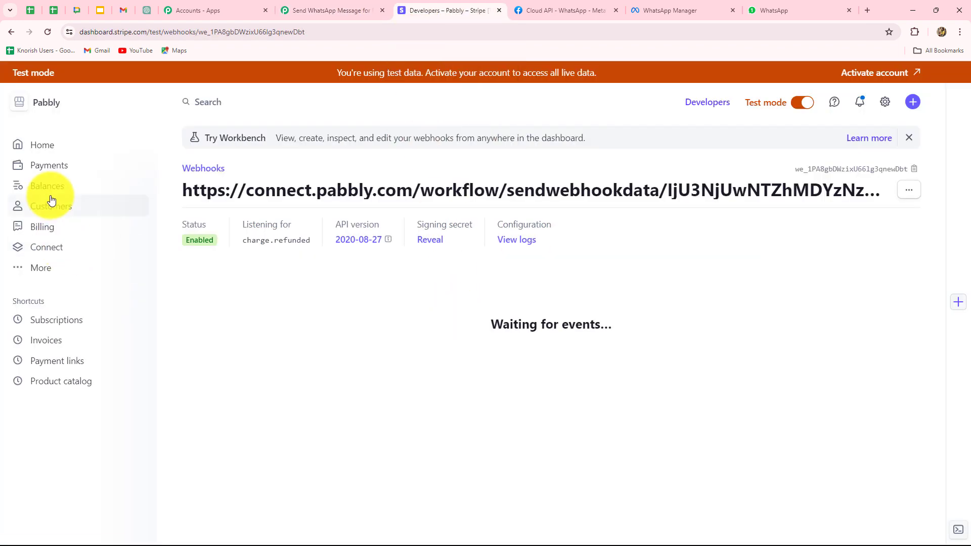
pyautogui.click(60, 165)
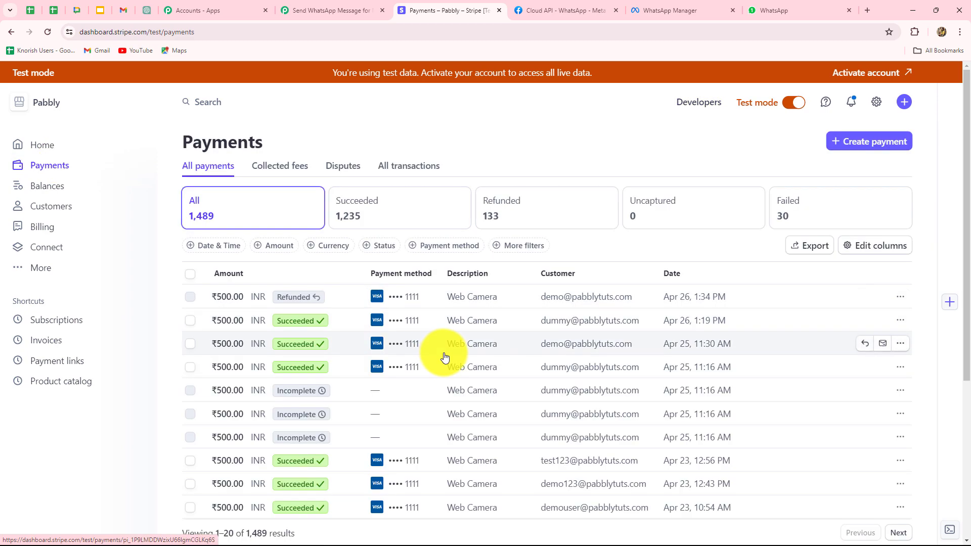
pyautogui.scroll(-4, 445, 357)
pyautogui.scroll(3, 445, 354)
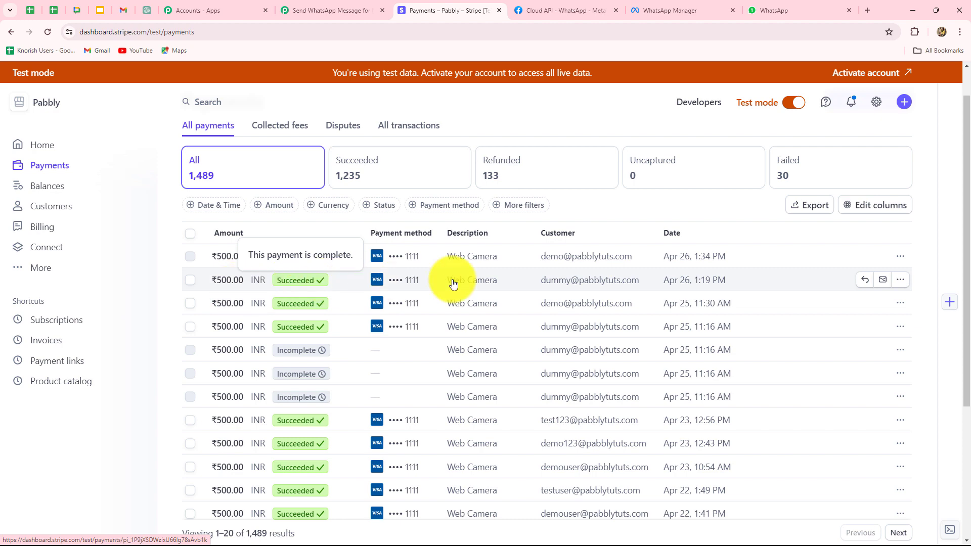
# Refund 500.00 INR for the succeeded payment of Apr 26, 1:19 PM, giving Duplicate as the reason
pyautogui.click(900, 280)
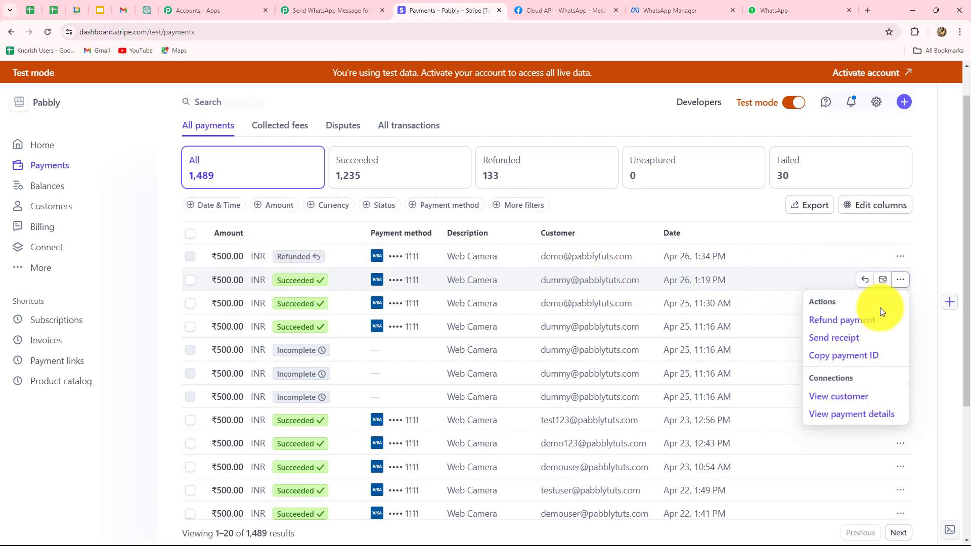
pyautogui.click(866, 320)
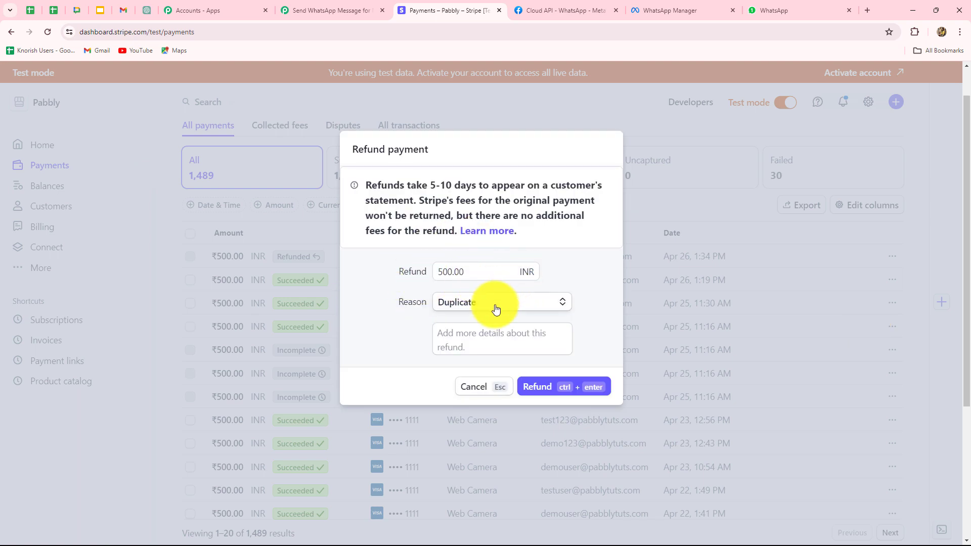
pyautogui.click(461, 307)
pyautogui.click(453, 330)
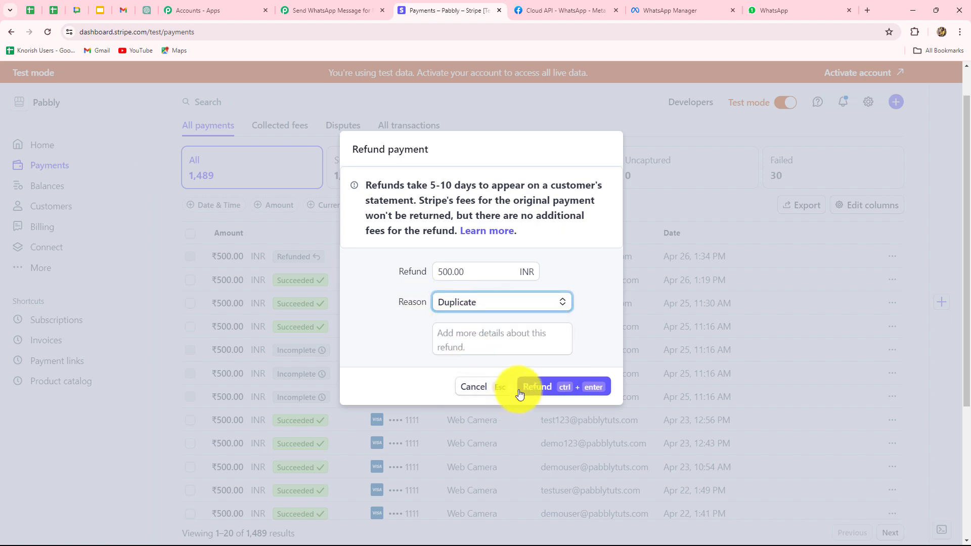
pyautogui.click(531, 387)
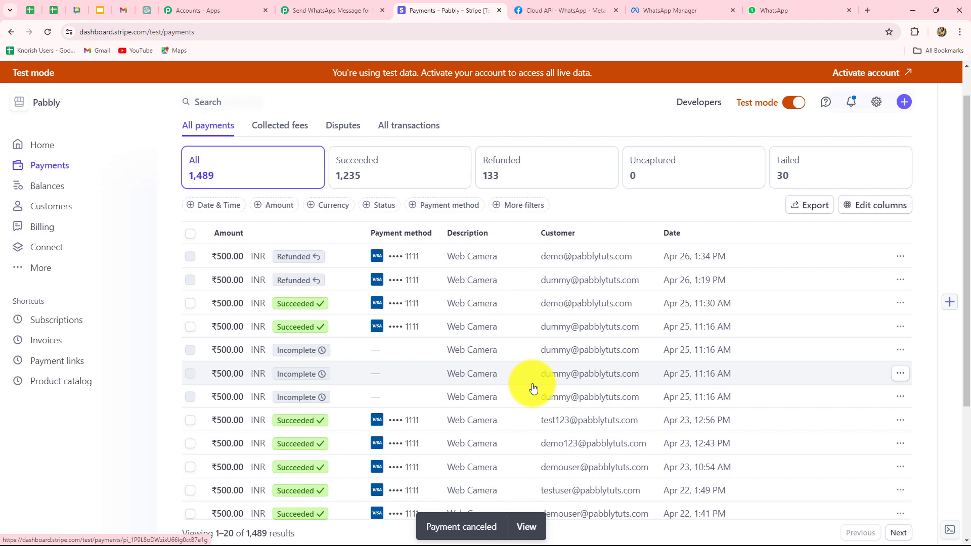
# Return to the Pabbly Connect workflow and review the event type and request identifiers in the captured webhook response
pyautogui.click(315, 15)
pyautogui.scroll(-8, 932, 278)
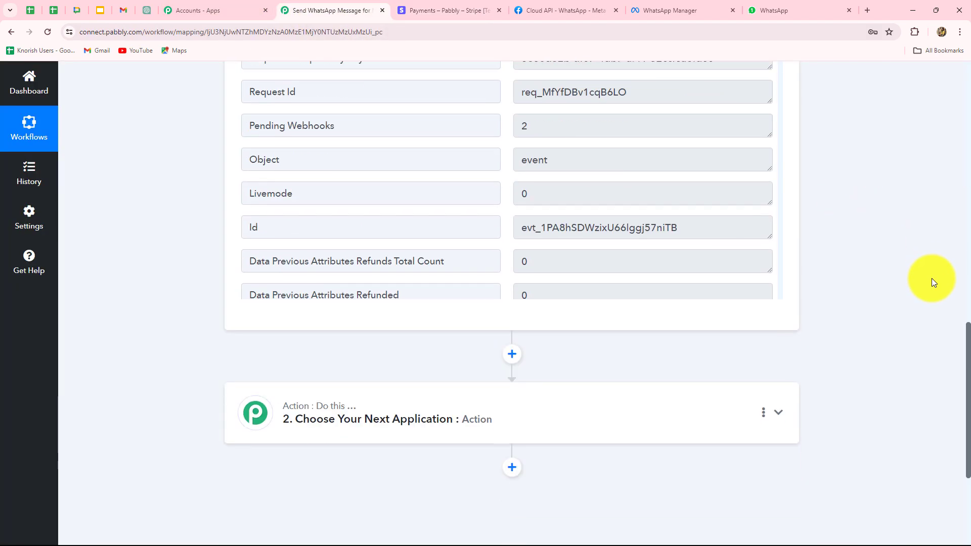
pyautogui.scroll(2, 931, 278)
pyautogui.scroll(1, 932, 278)
pyautogui.scroll(-1, 932, 279)
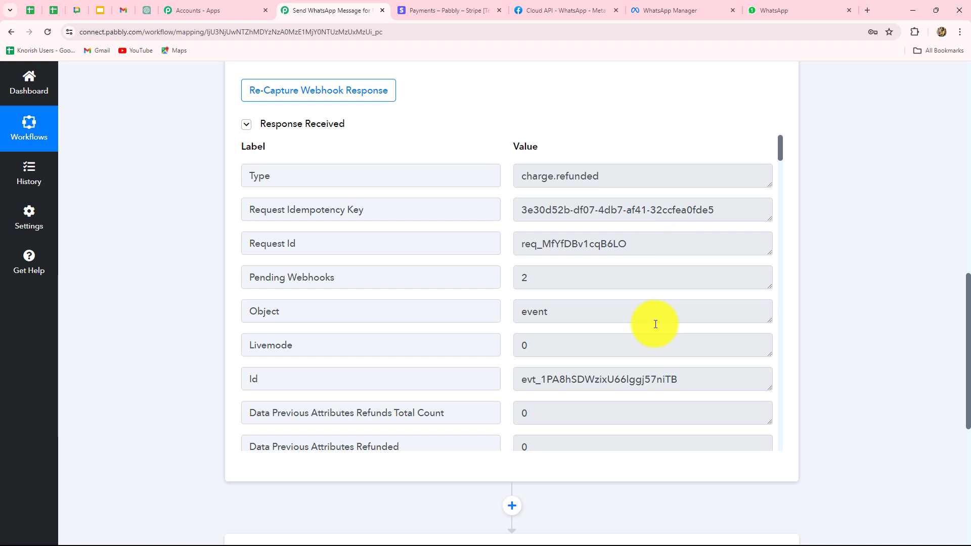
pyautogui.click(625, 175)
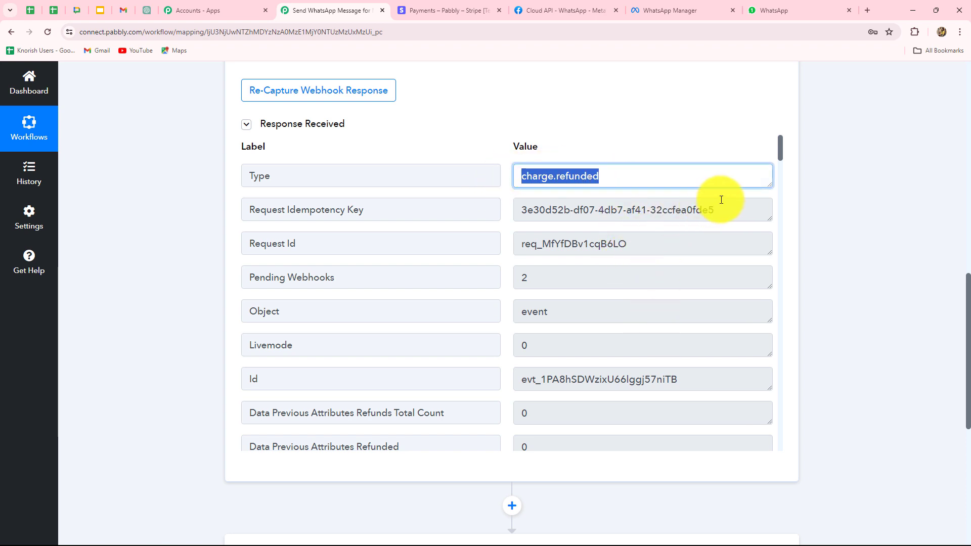
pyautogui.moveTo(718, 210); pyautogui.dragTo(496, 226)
pyautogui.moveTo(663, 242); pyautogui.dragTo(502, 266)
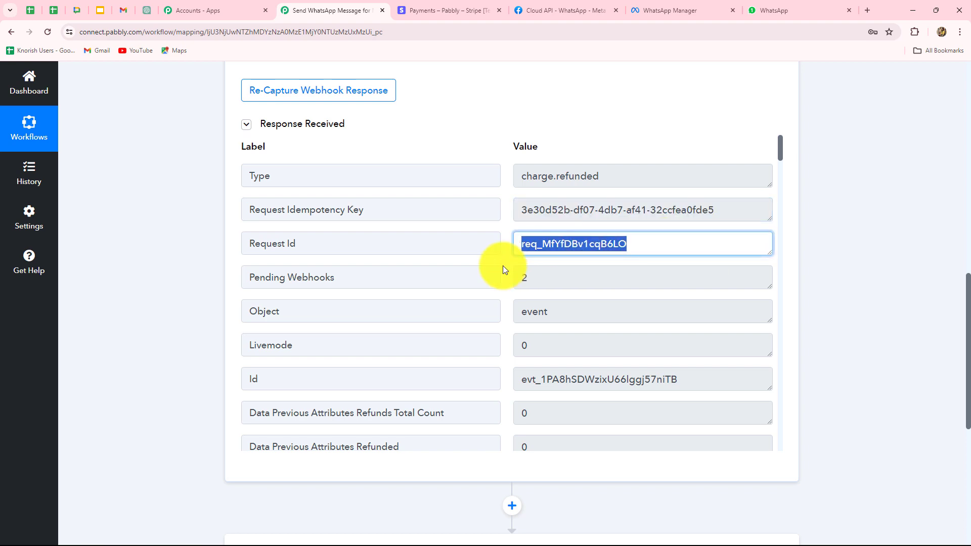
# Look through the refund details in the captured response and examine the format of the Data Object Refunds Data 0 Amount value
pyautogui.scroll(-8, 644, 302)
pyautogui.scroll(-12, 644, 301)
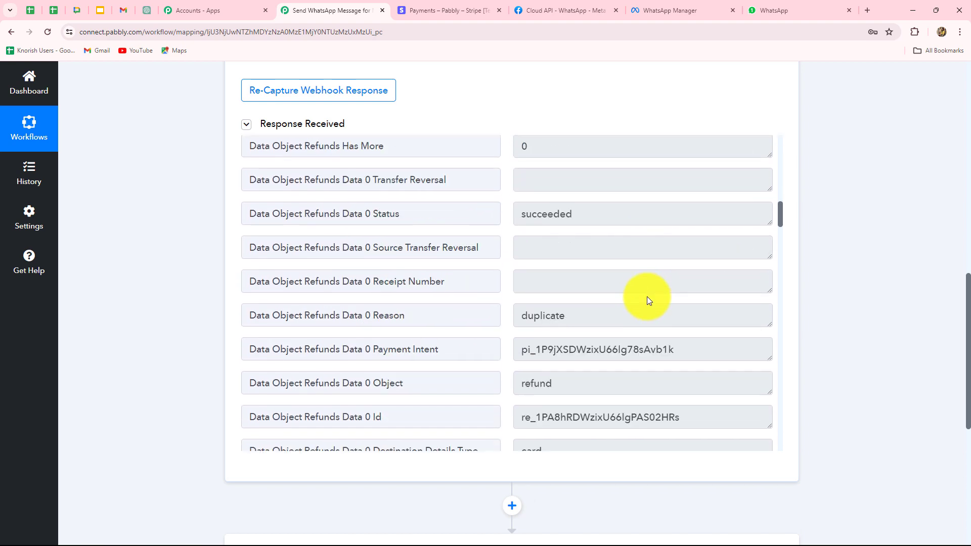
pyautogui.scroll(-12, 648, 300)
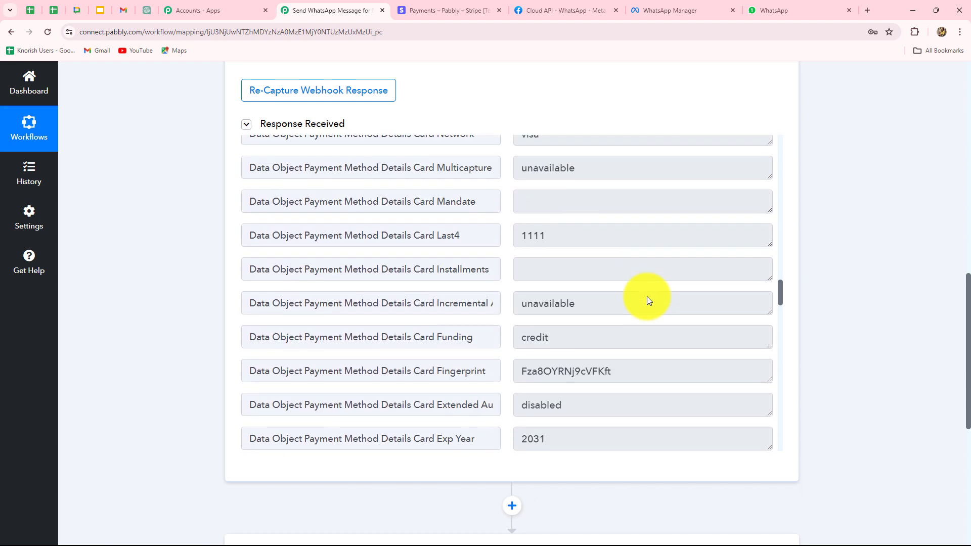
pyautogui.scroll(4, 648, 300)
pyautogui.scroll(9, 650, 300)
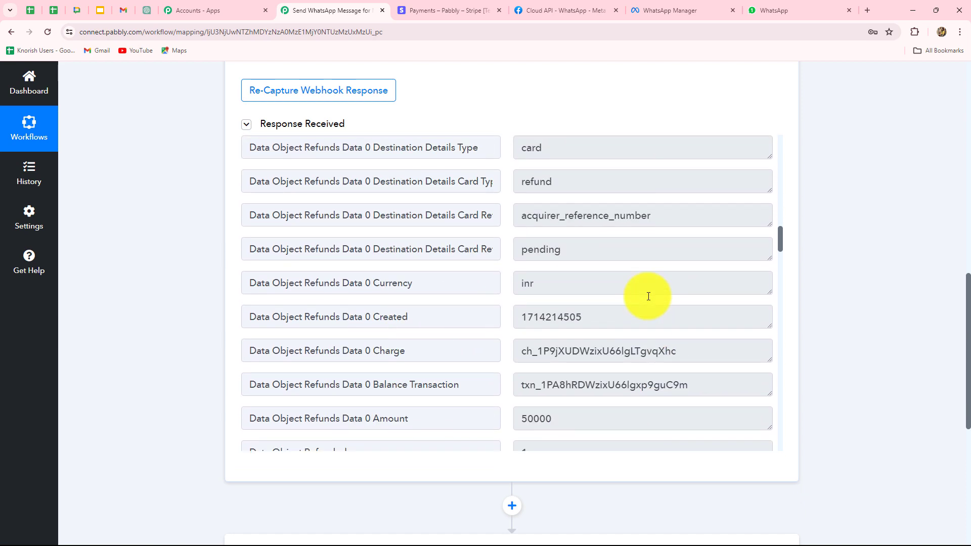
pyautogui.scroll(-3, 648, 296)
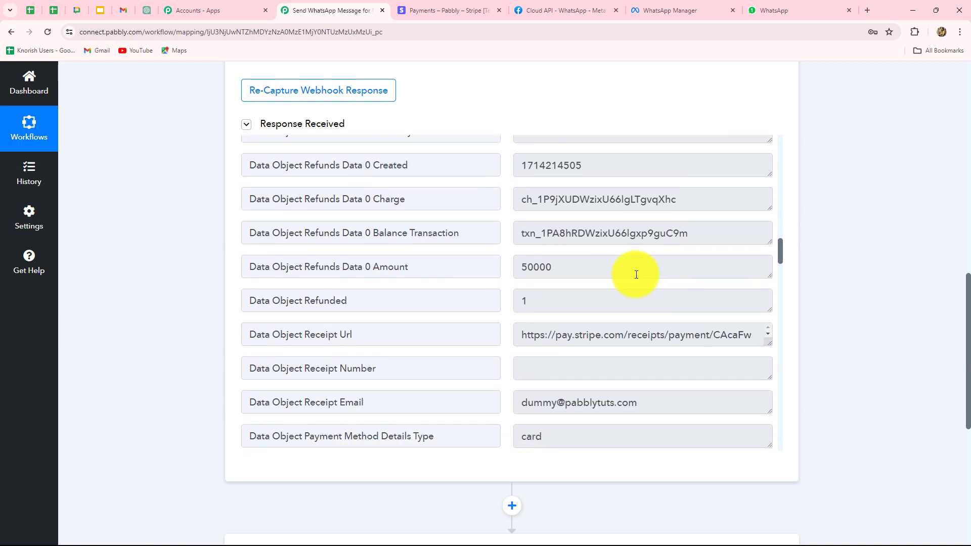
pyautogui.click(568, 270)
pyautogui.moveTo(568, 268); pyautogui.dragTo(576, 314)
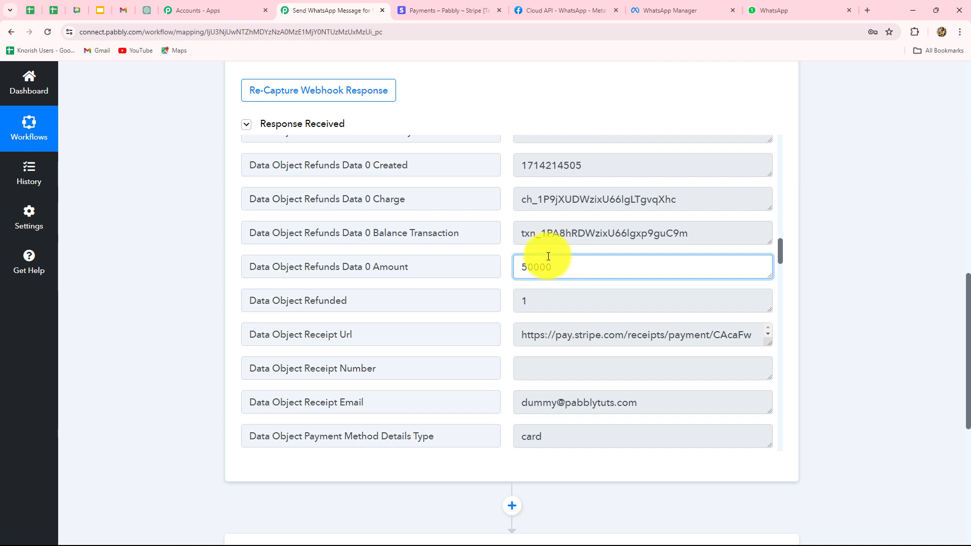
pyautogui.moveTo(538, 267); pyautogui.dragTo(575, 269)
pyautogui.click(575, 268)
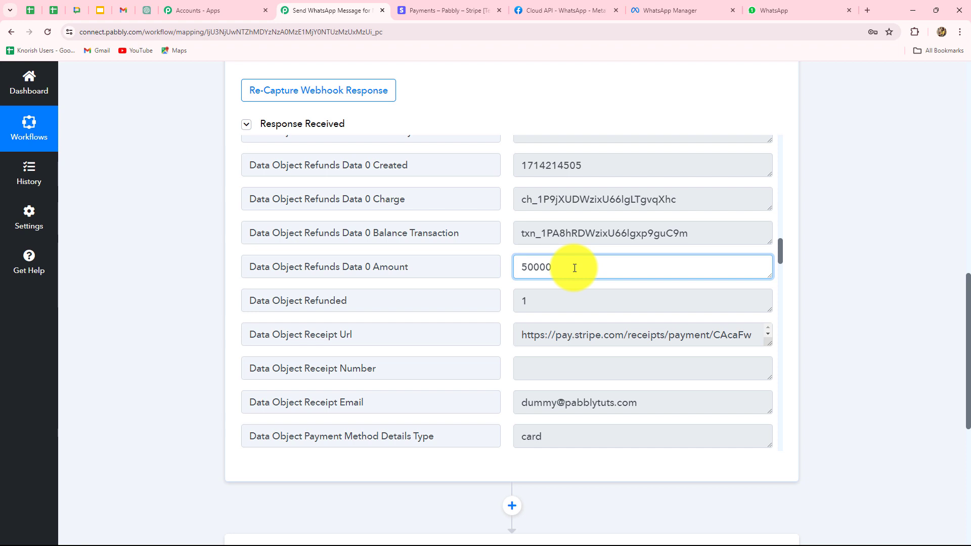
# Set the workflow's action application to Number Formatter (Pabbly) with the Perform Math Operation action event and connect it
pyautogui.scroll(-7, 817, 270)
pyautogui.click(417, 221)
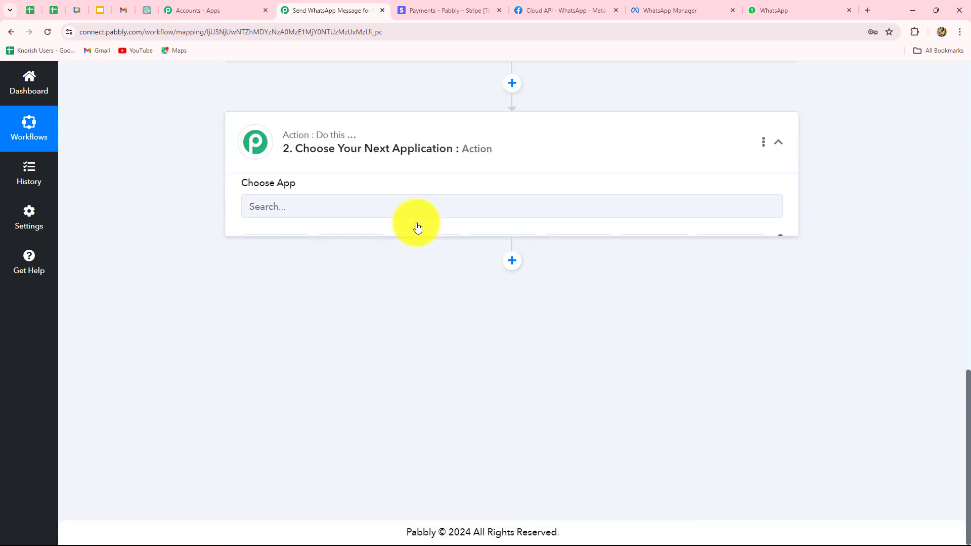
pyautogui.click(323, 280)
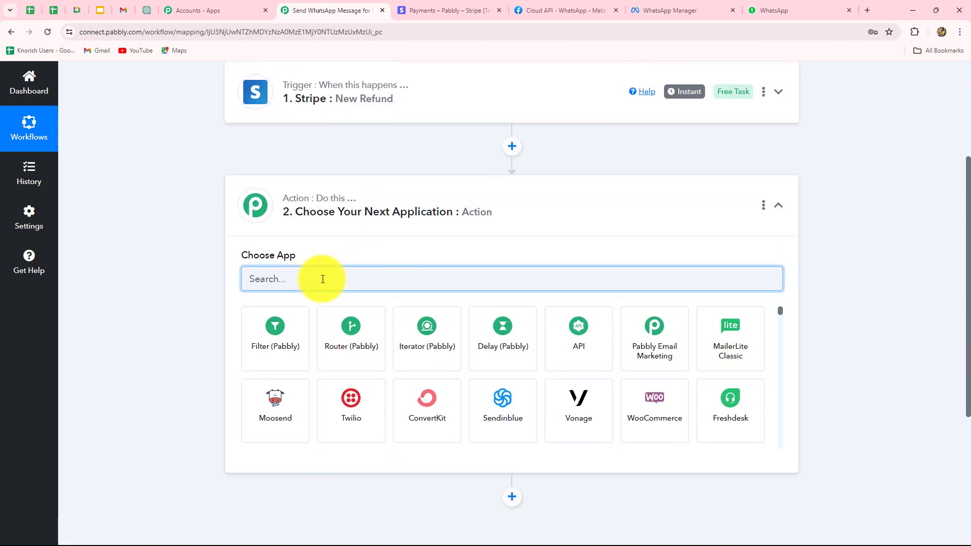
pyautogui.write('Numb')
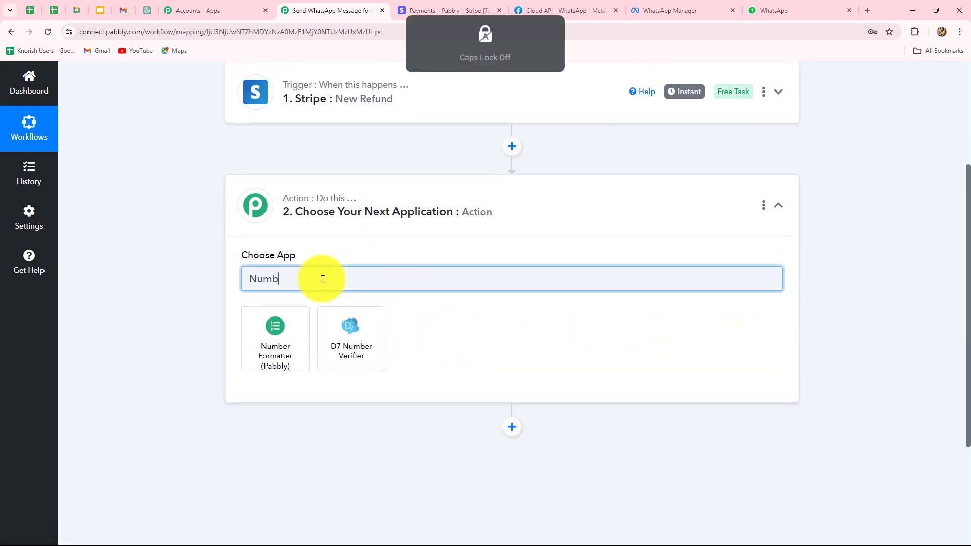
pyautogui.click(279, 336)
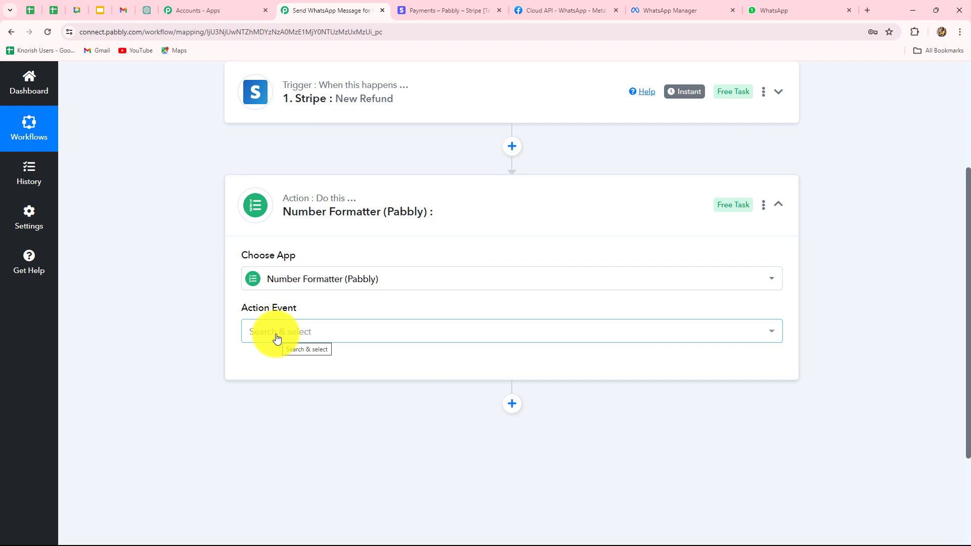
pyautogui.click(277, 338)
pyautogui.click(291, 248)
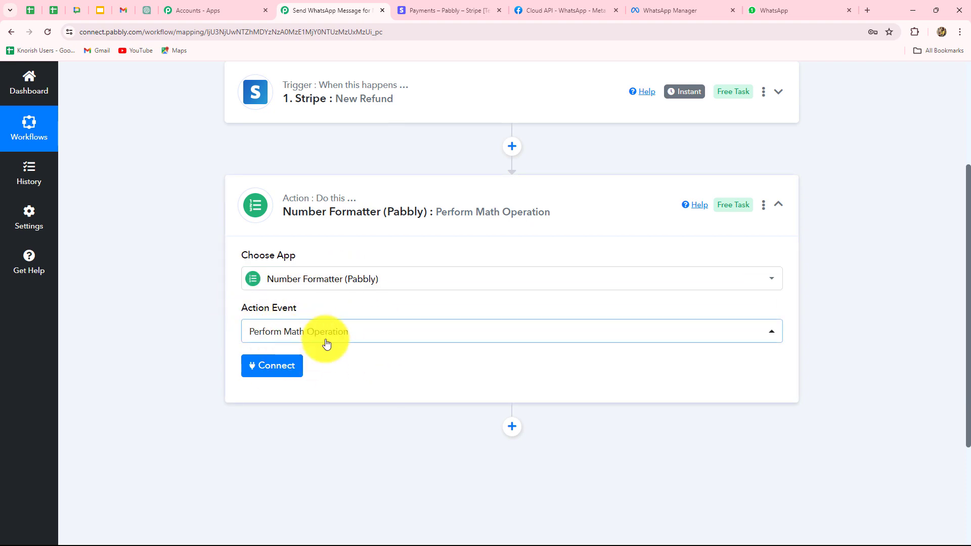
pyautogui.click(283, 365)
pyautogui.scroll(-5, 436, 396)
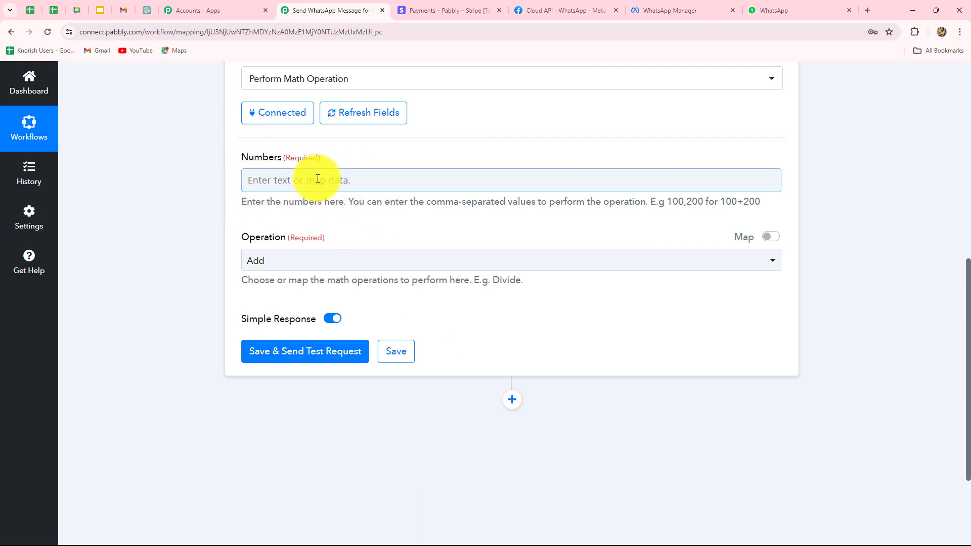
# Map the Data Object Refunds Data 0 Amount from the Stripe New Refund step into the Numbers field
pyautogui.click(318, 180)
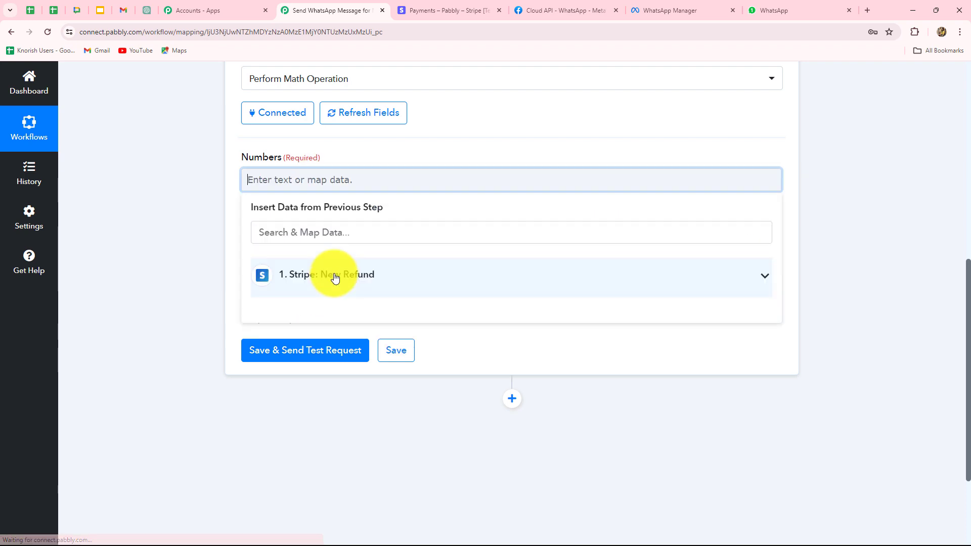
pyautogui.click(335, 277)
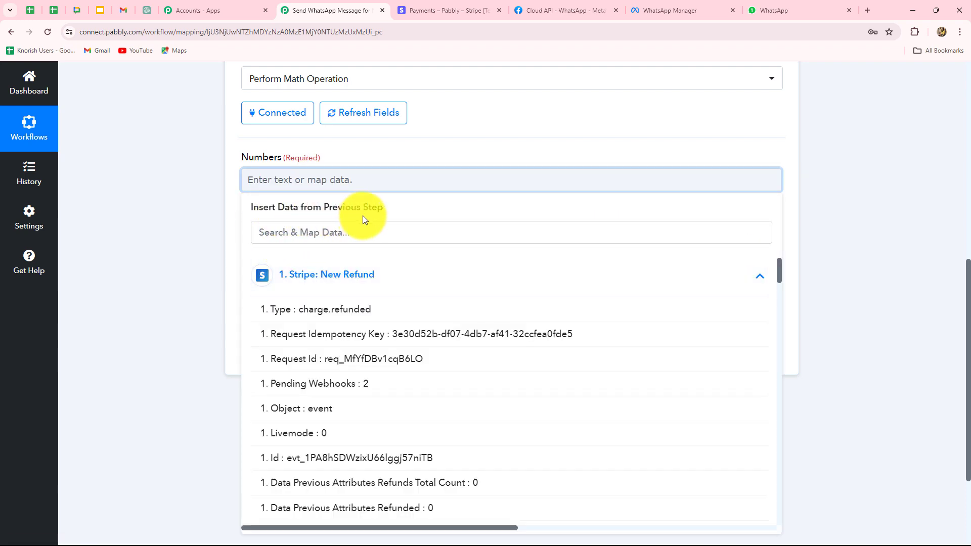
pyautogui.scroll(-5, 384, 382)
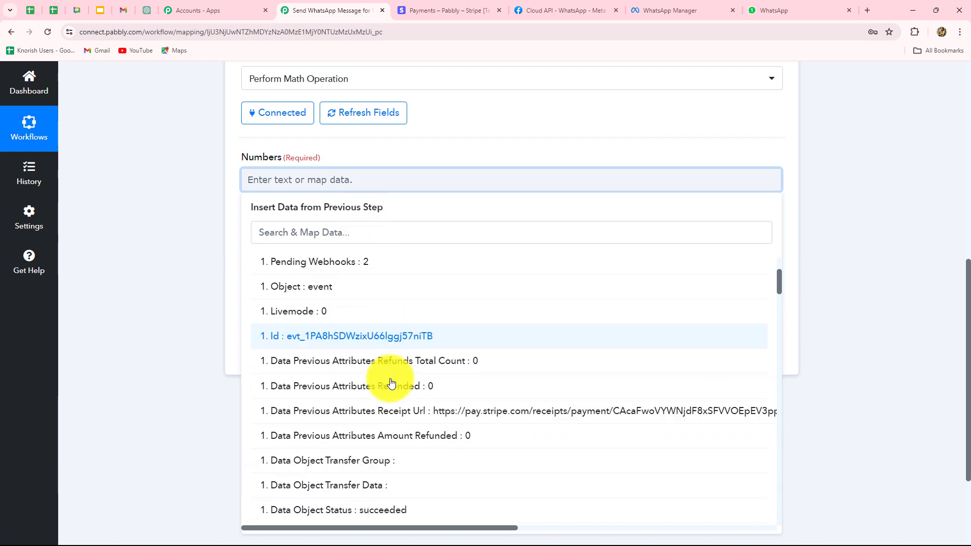
pyautogui.scroll(-15, 393, 383)
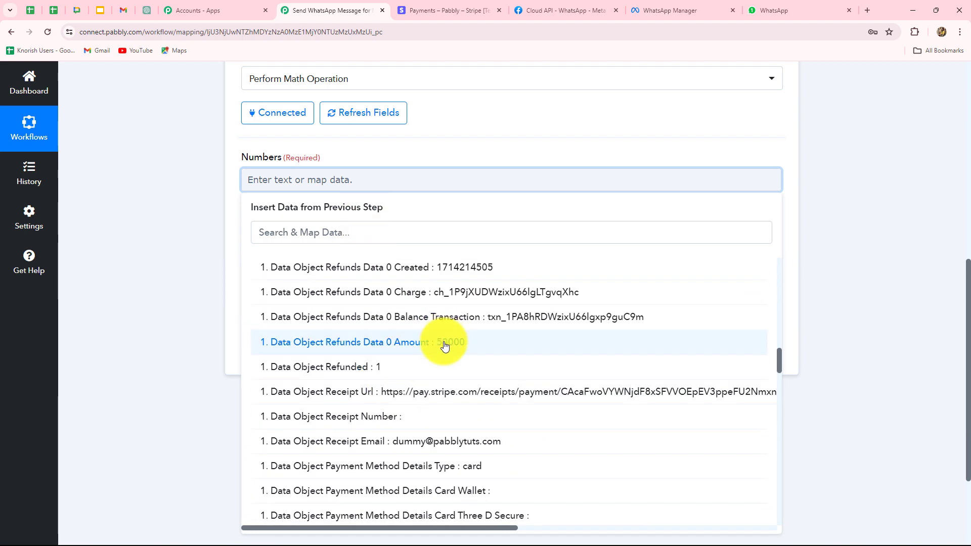
pyautogui.click(445, 344)
pyautogui.click(928, 310)
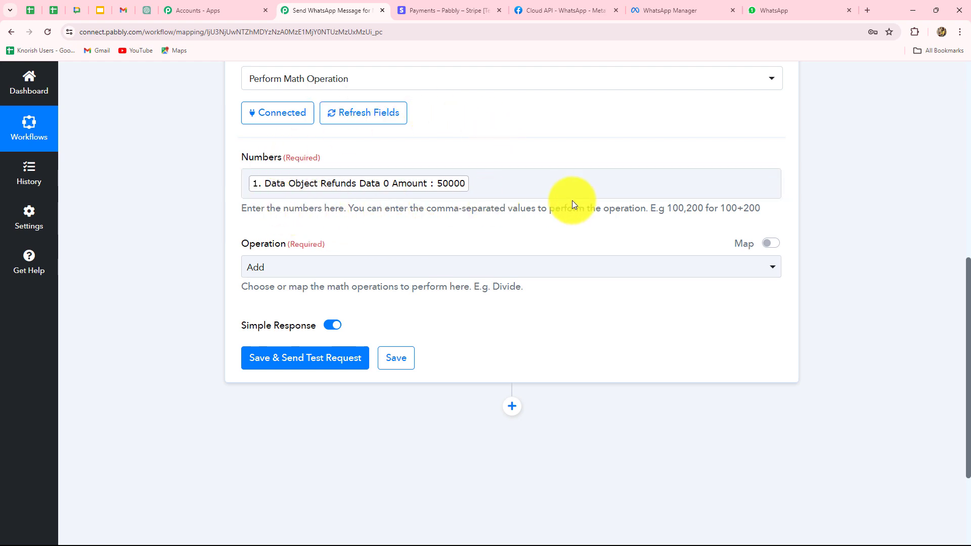
# Add ,100 after the mapped refund amount in the Numbers field and set the math operation to Divide
pyautogui.scroll(-3, 572, 200)
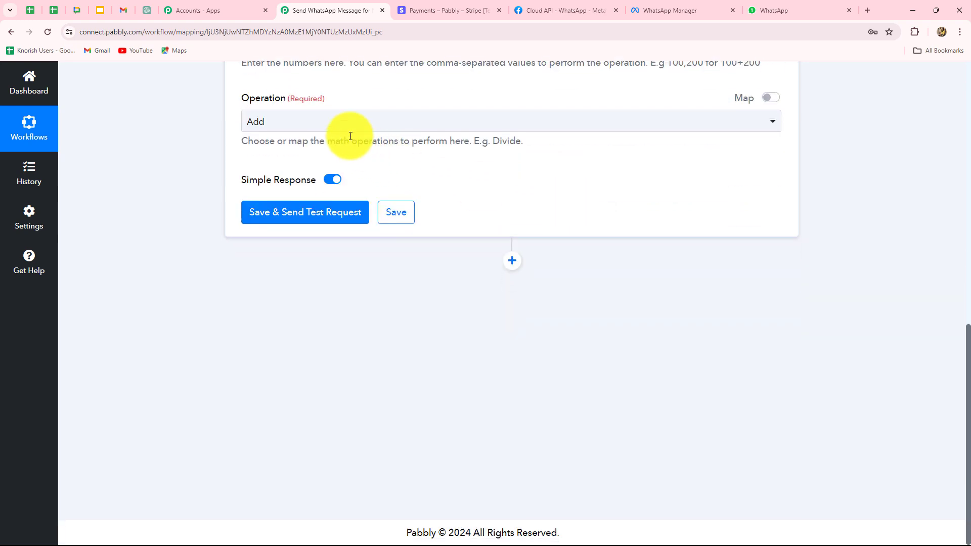
pyautogui.scroll(3, 347, 135)
pyautogui.click(464, 188)
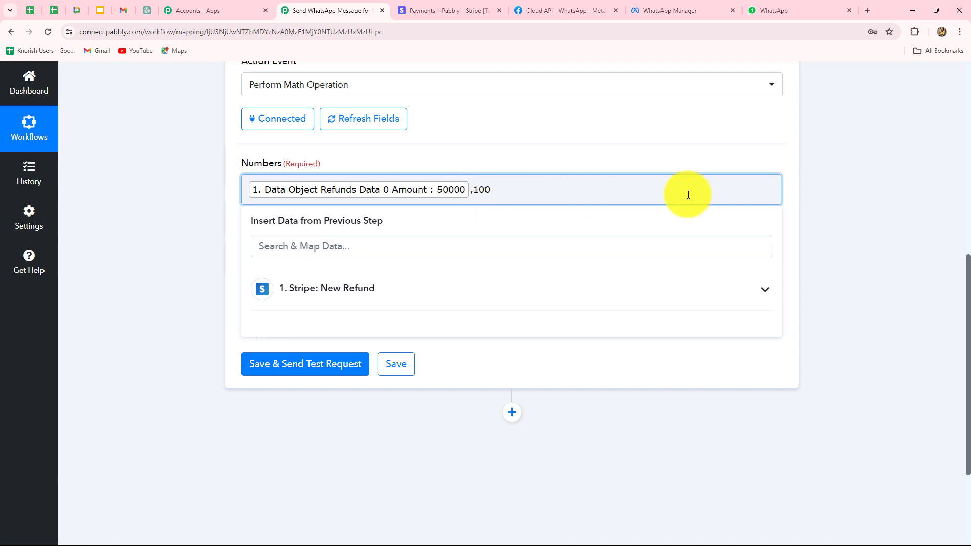
pyautogui.click(845, 205)
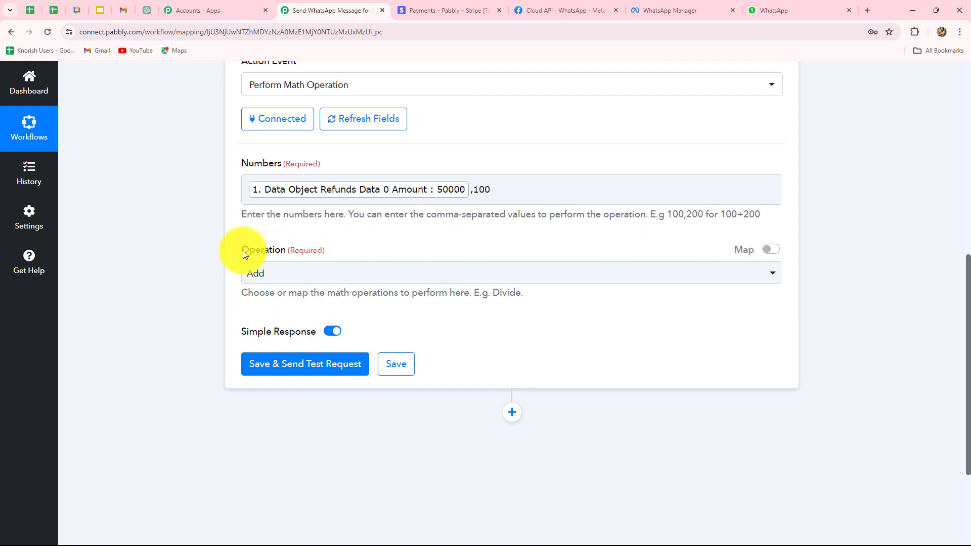
pyautogui.click(425, 199)
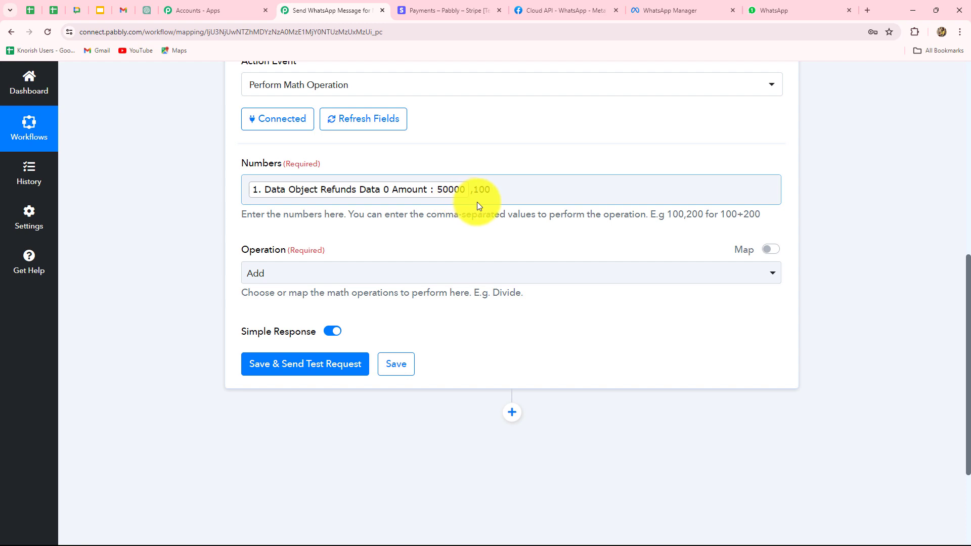
pyautogui.click(333, 283)
pyautogui.click(269, 399)
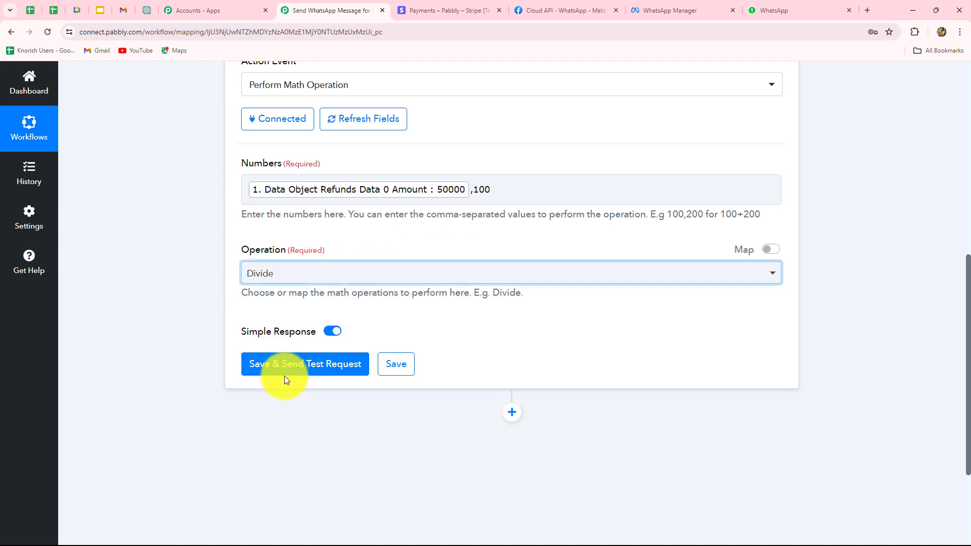
# Save the Number Formatter step, send a test request, and check the Result value in the response
pyautogui.click(284, 376)
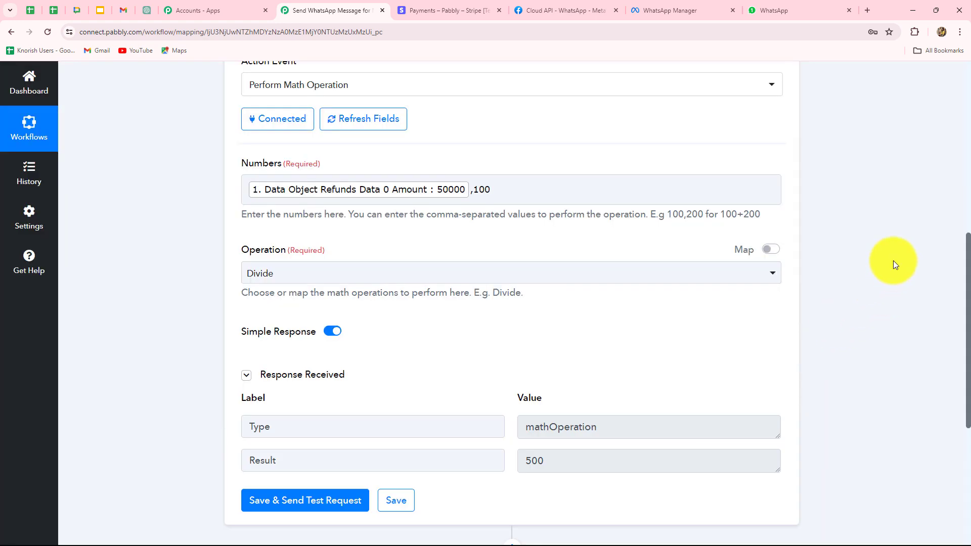
pyautogui.scroll(-4, 709, 258)
pyautogui.doubleClick(531, 256)
pyautogui.scroll(-1, 510, 282)
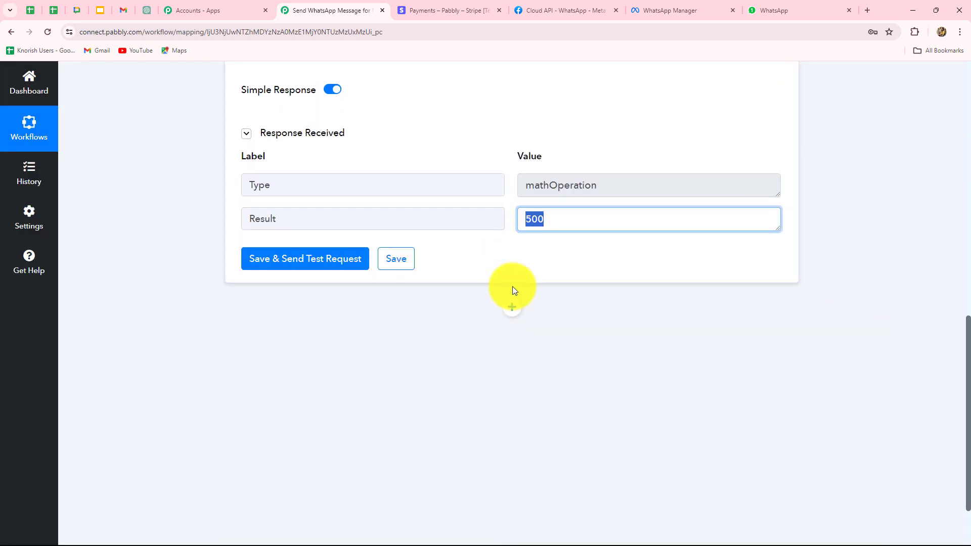
pyautogui.scroll(-1, 513, 290)
pyautogui.click(526, 201)
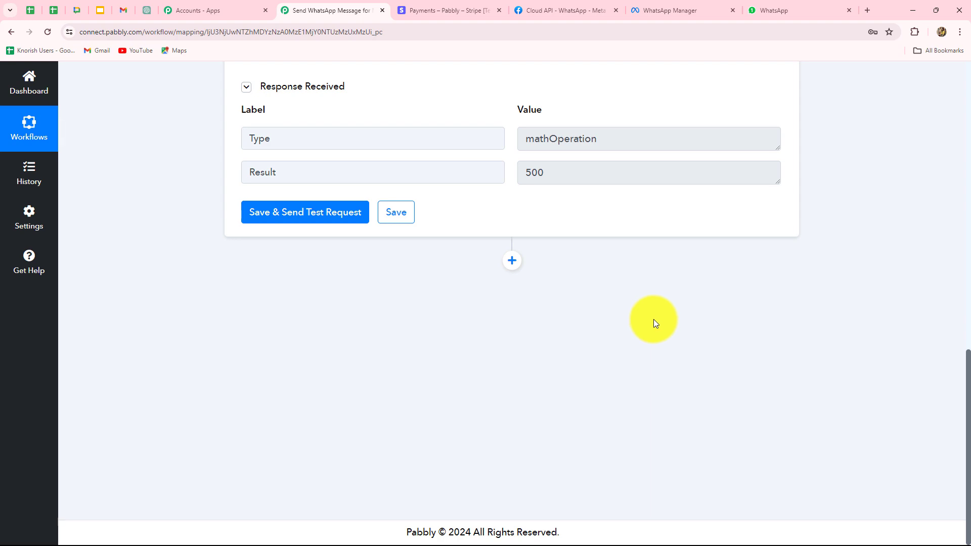
# Look through the captured Stripe New Refund response for the customer's billing name, phone and email fields
pyautogui.scroll(10, 655, 326)
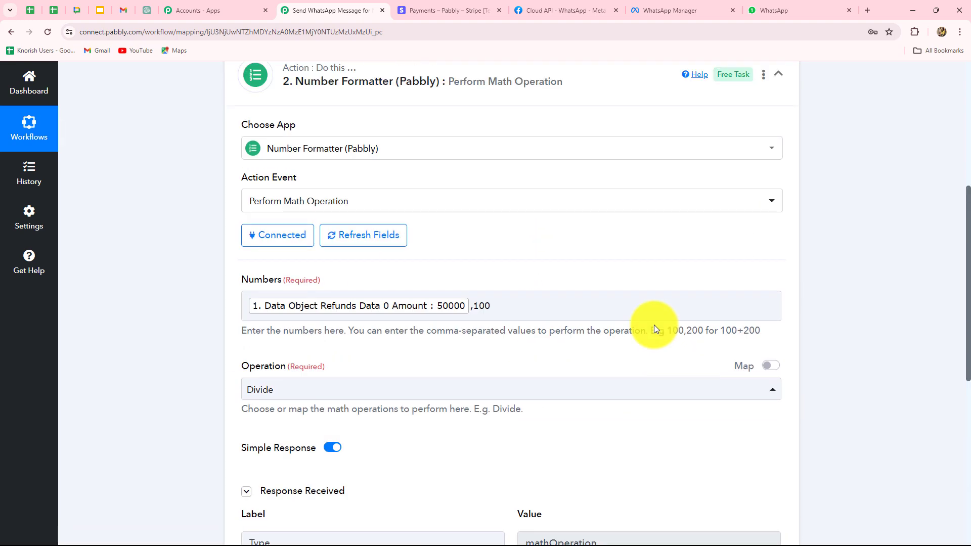
pyautogui.click(506, 225)
pyautogui.scroll(-10, 797, 395)
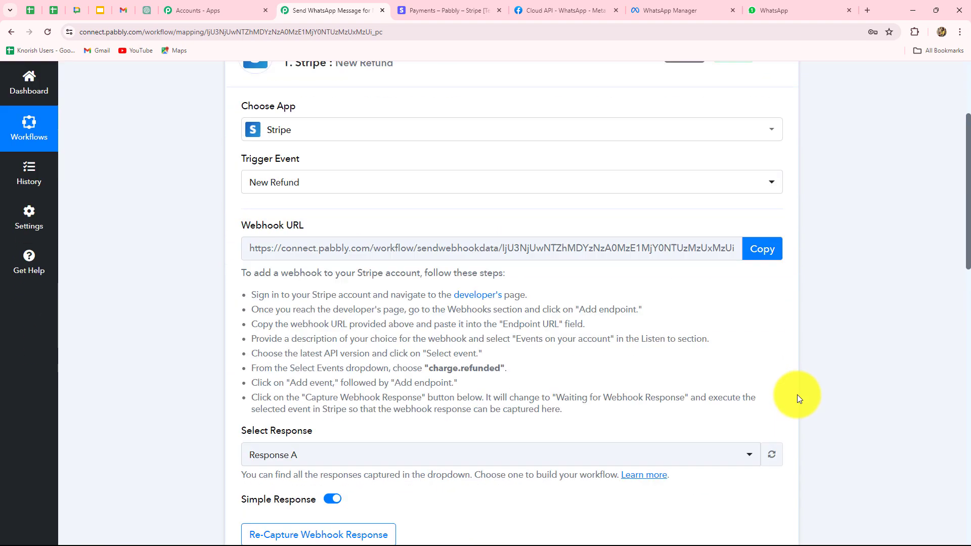
pyautogui.scroll(-20, 625, 269)
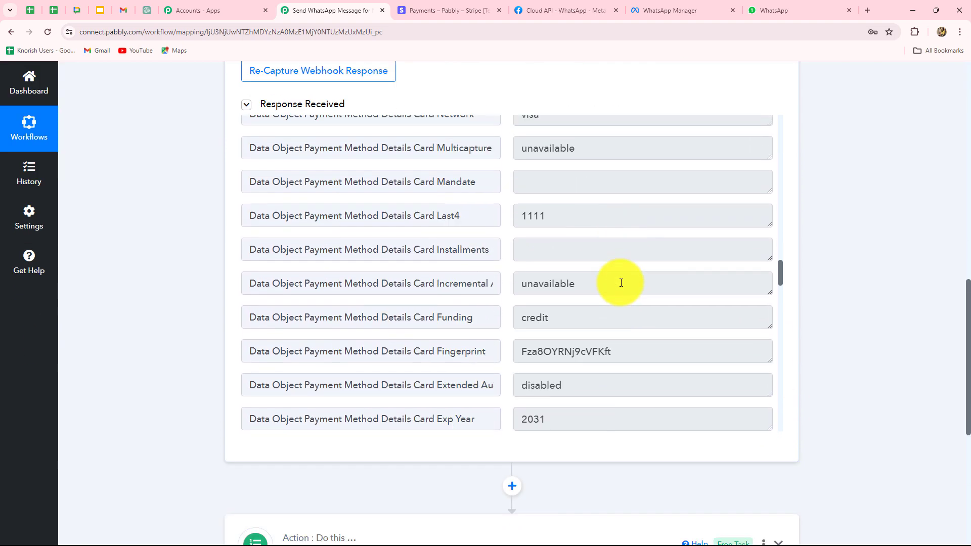
pyautogui.scroll(-20, 622, 283)
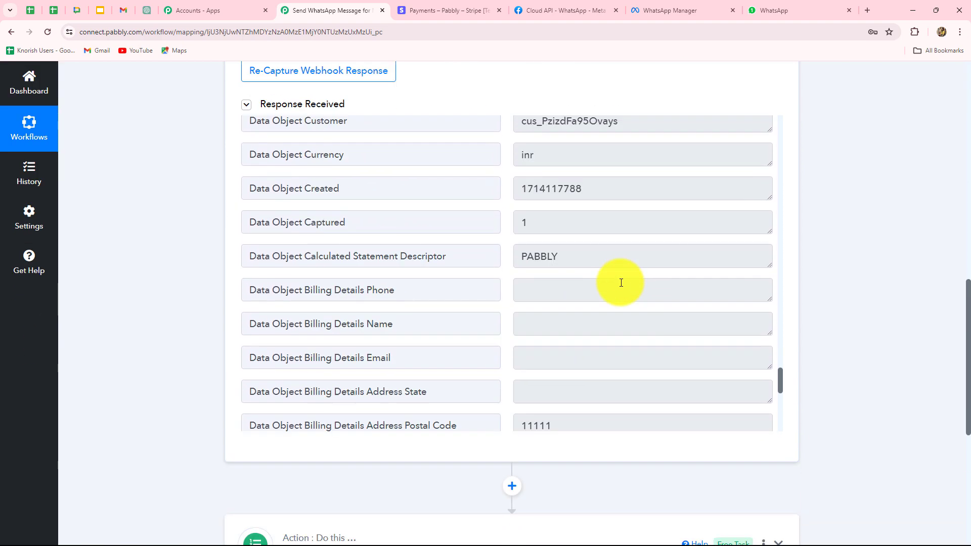
pyautogui.scroll(-7, 929, 287)
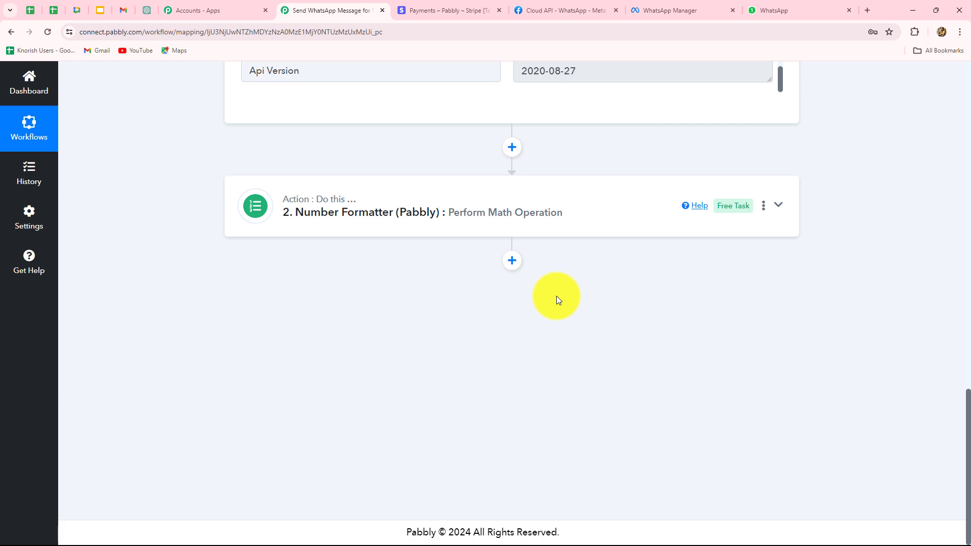
# Add an action step after Number Formatter using Stripe with the Retrieve a Customer by Email action event
pyautogui.click(512, 261)
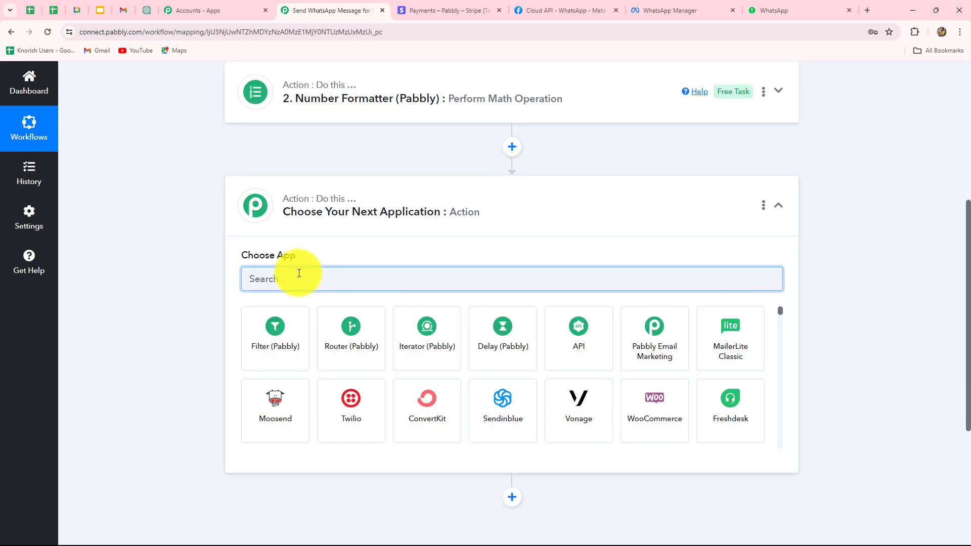
pyautogui.write('Str')
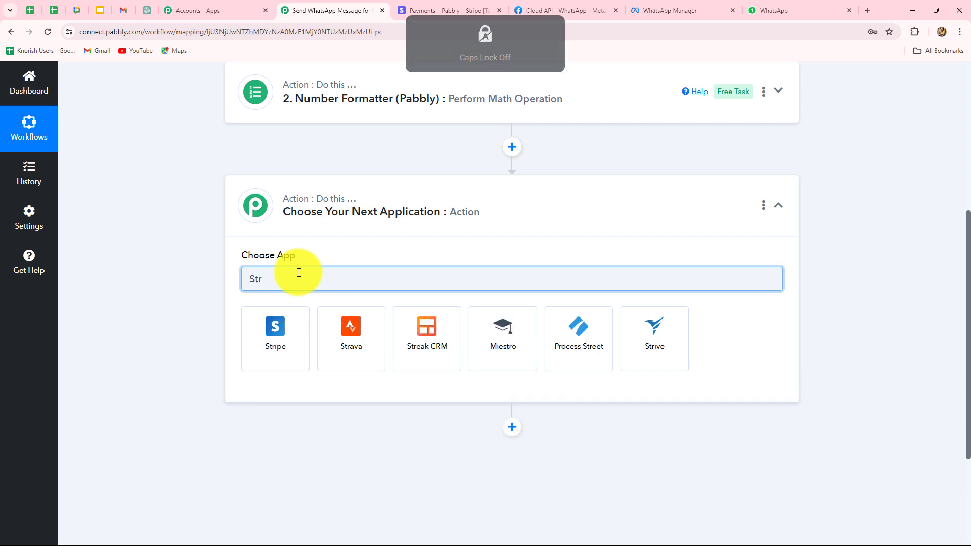
pyautogui.click(268, 340)
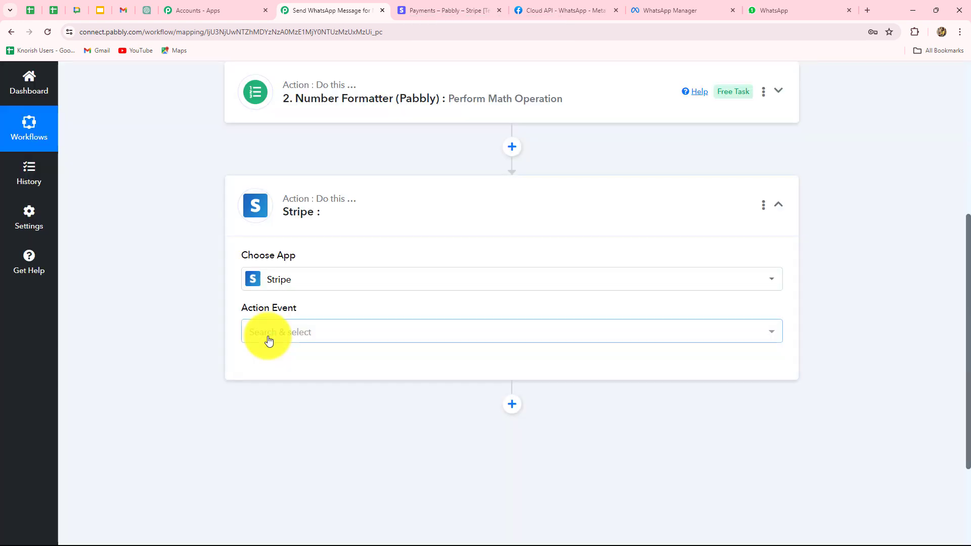
pyautogui.click(269, 331)
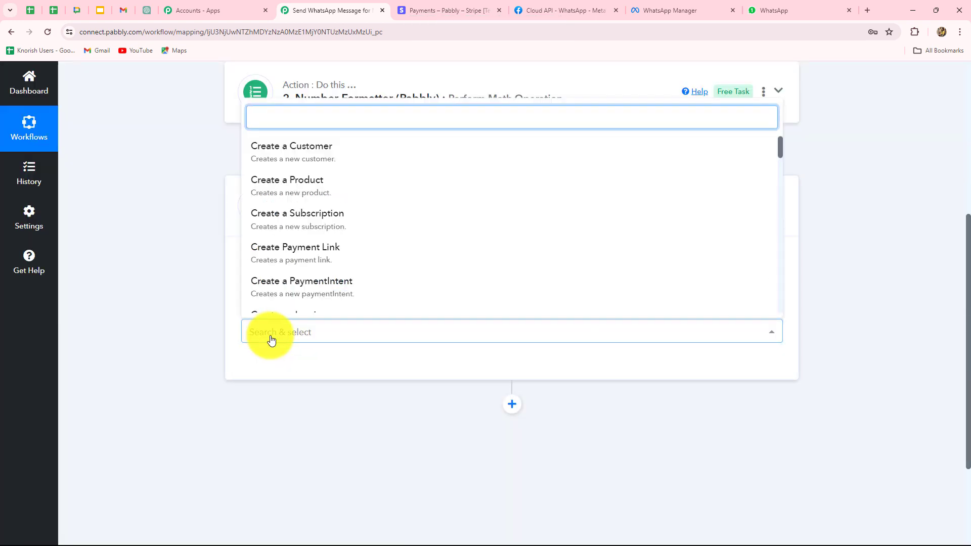
pyautogui.scroll(-2, 351, 263)
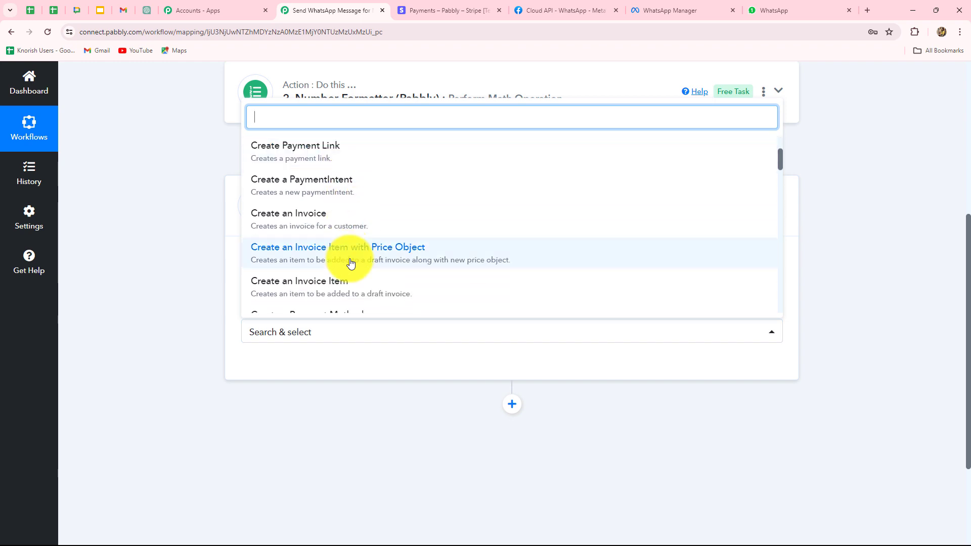
pyautogui.write('ret')
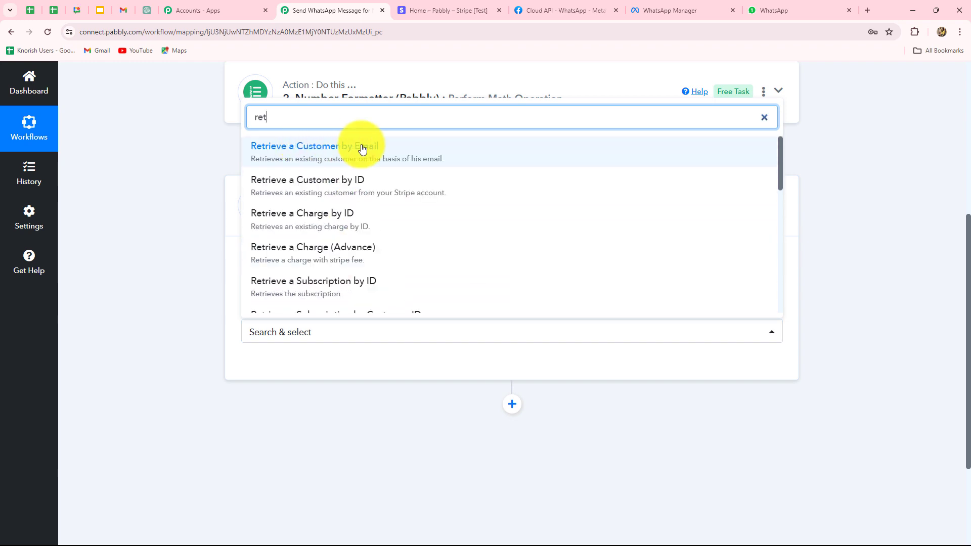
pyautogui.click(362, 148)
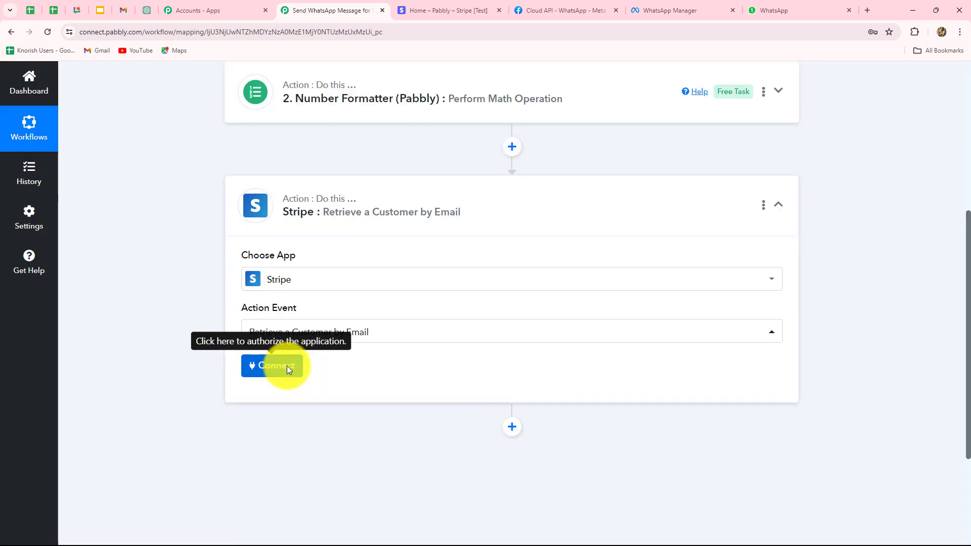
# Start a new connection for the Stripe action and copy the test secret key from the API keys page of the Stripe dashboard
pyautogui.click(287, 368)
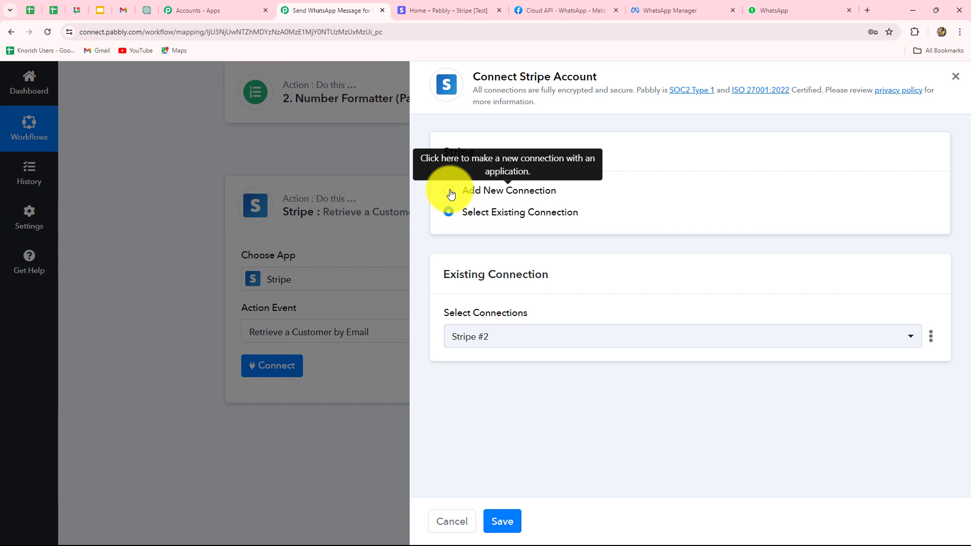
pyautogui.click(450, 192)
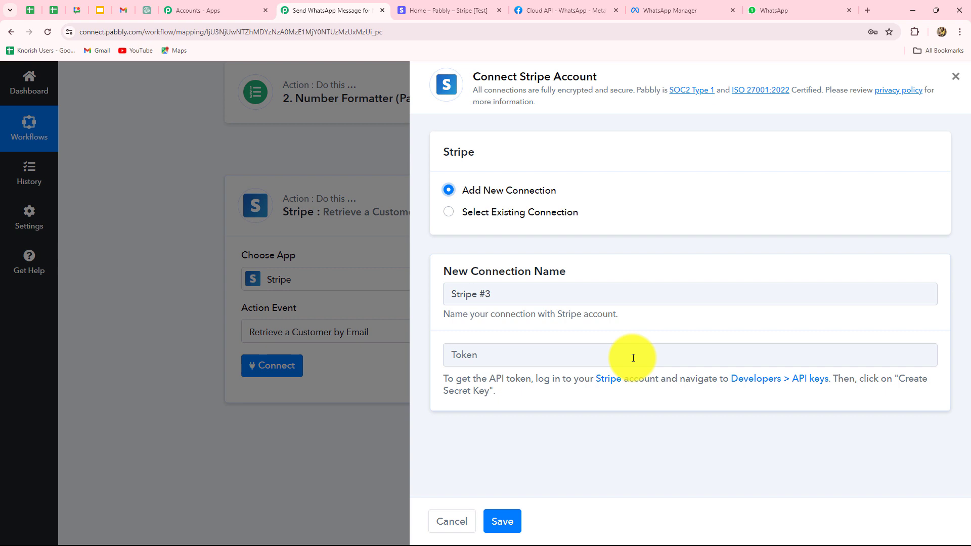
pyautogui.click(443, 9)
pyautogui.click(699, 102)
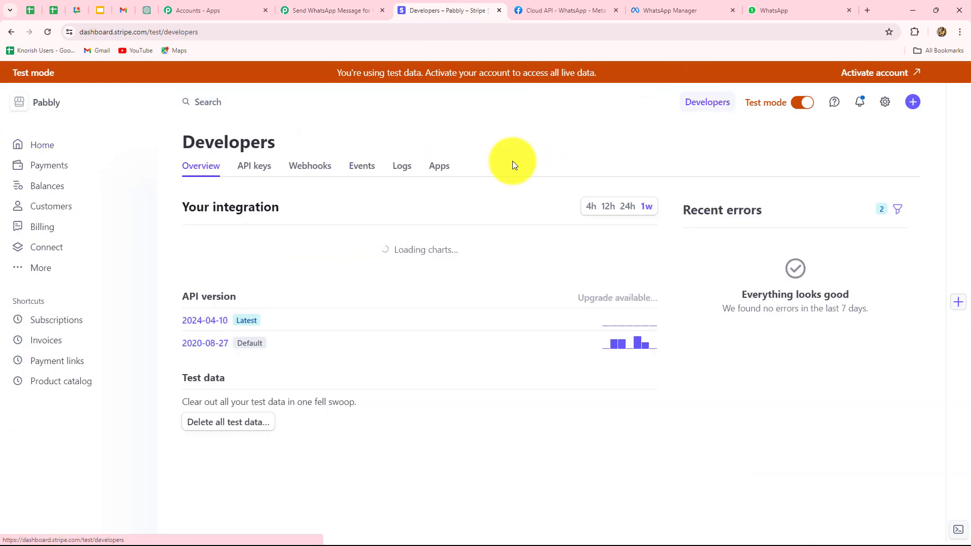
pyautogui.click(253, 174)
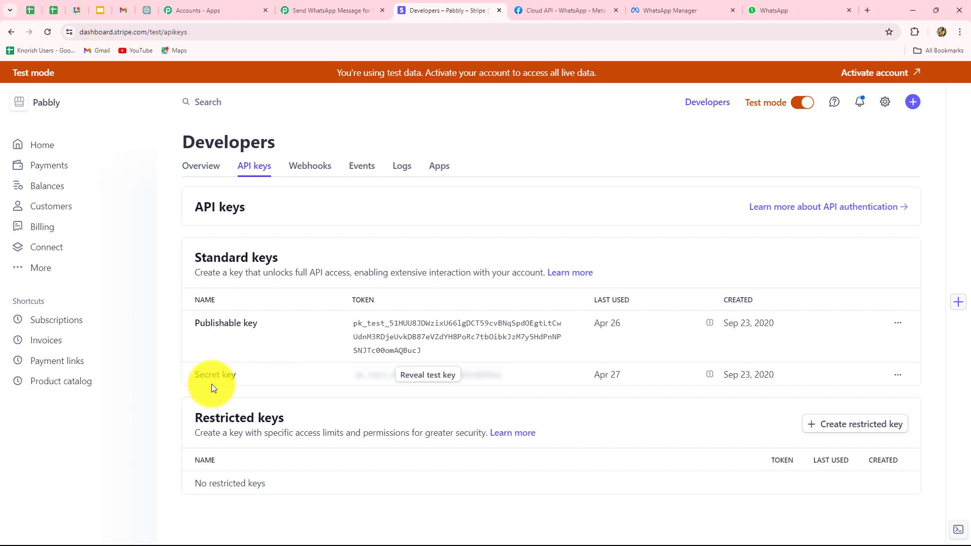
pyautogui.click(424, 377)
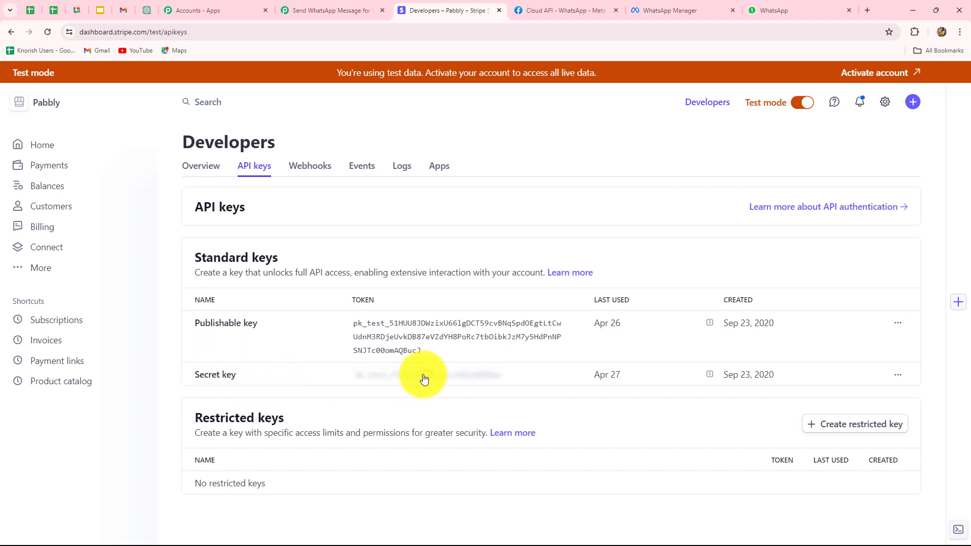
pyautogui.click(463, 378)
# Back in Pabbly Connect, paste the secret API key as the Token of the new Stripe connection and save it
pyautogui.click(326, 11)
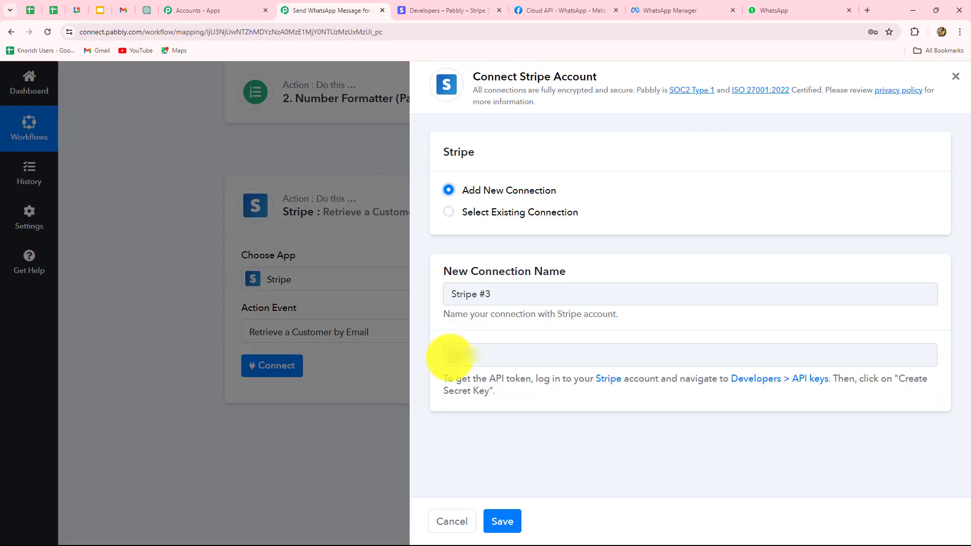
pyautogui.click(458, 355)
pyautogui.hotkey('ctrl', 'v')
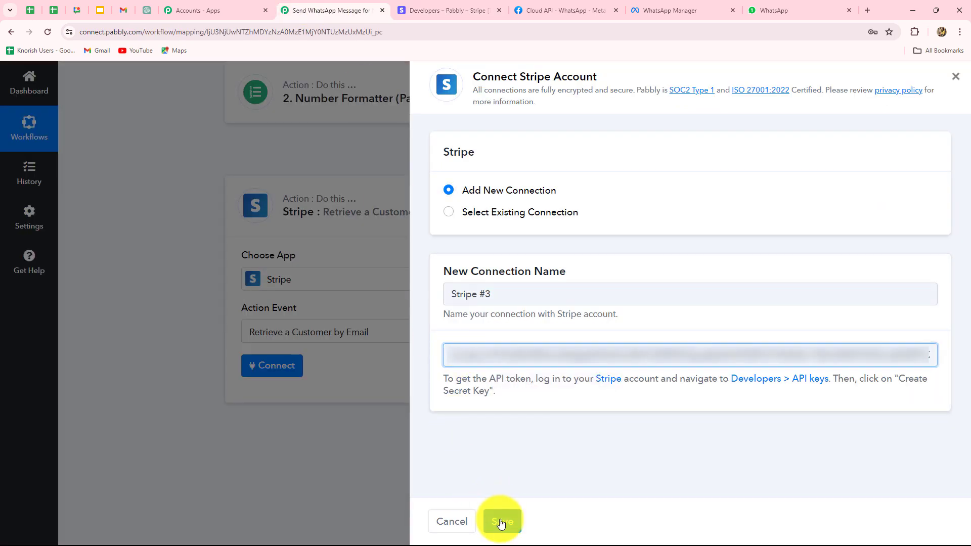
pyautogui.click(503, 521)
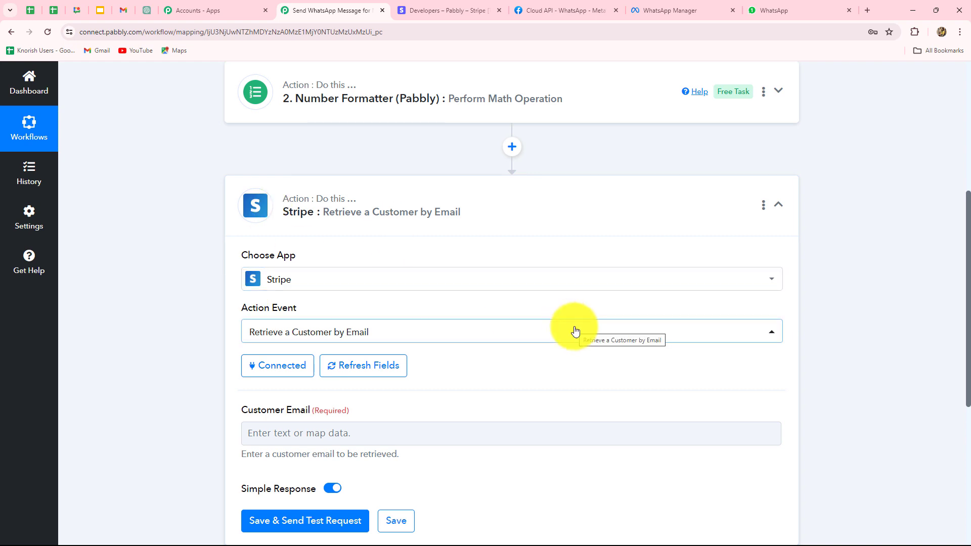
# Map the Data Object Receipt Email from the New Refund step into Customer Email and send a test request
pyautogui.scroll(-3, 575, 332)
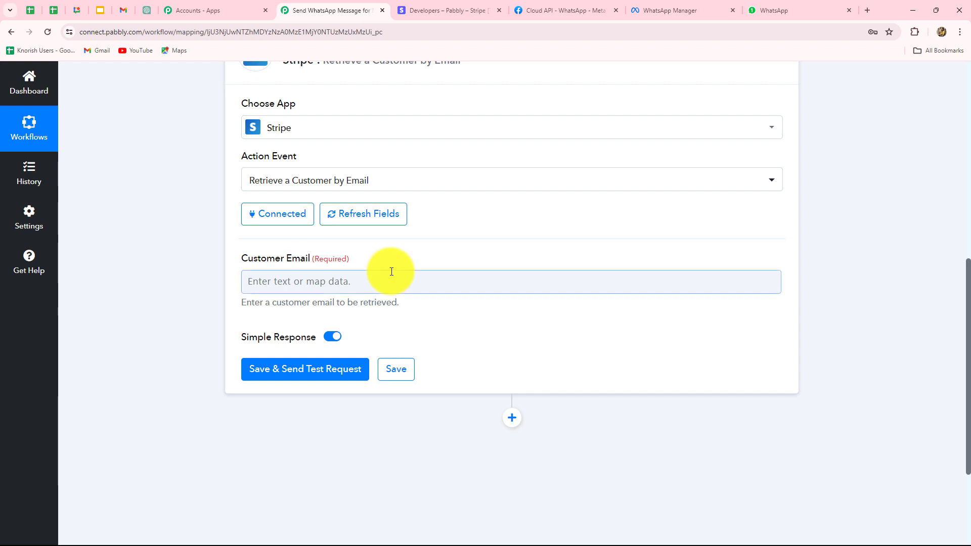
pyautogui.scroll(-2, 392, 272)
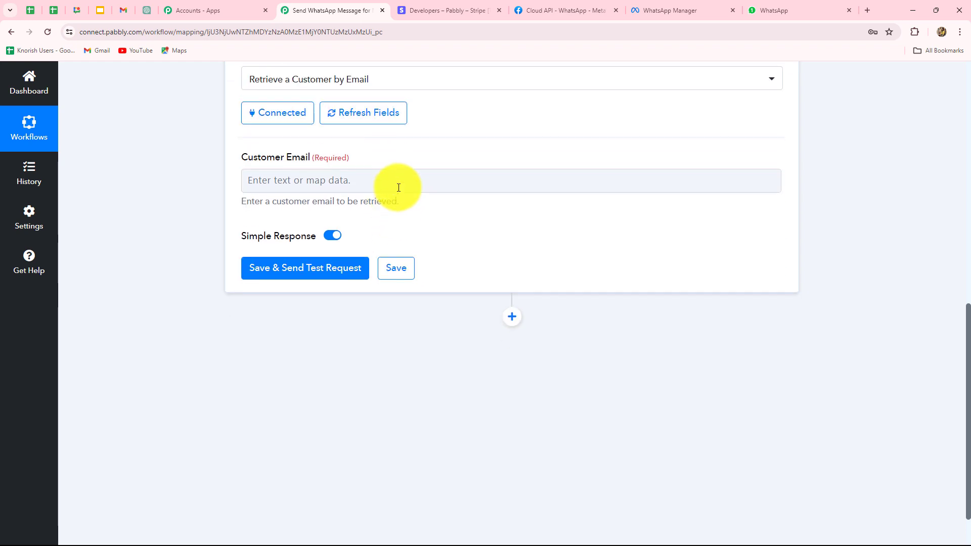
pyautogui.click(397, 188)
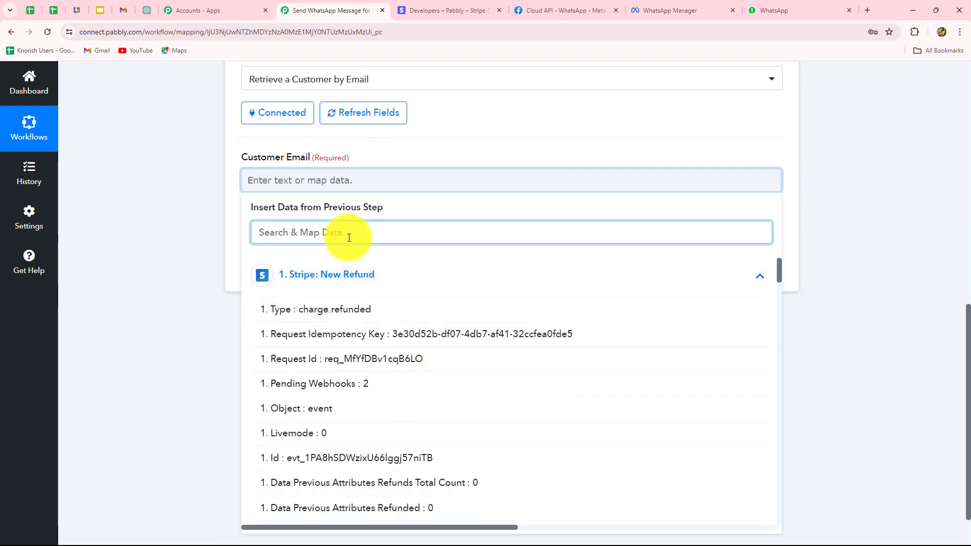
pyautogui.write('ema')
pyautogui.click(456, 306)
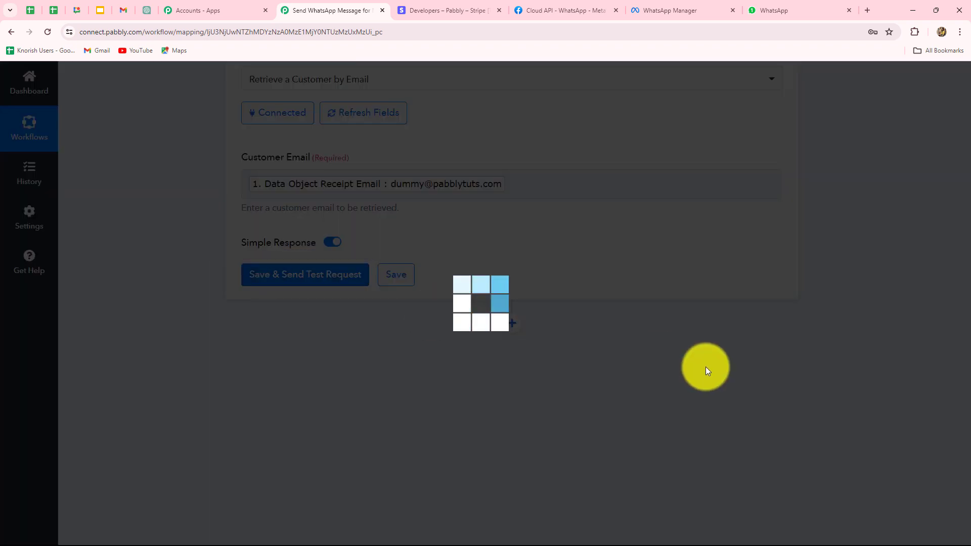
# Look through the customer records in the Retrieve a Customer by Email response
pyautogui.scroll(-15, 616, 444)
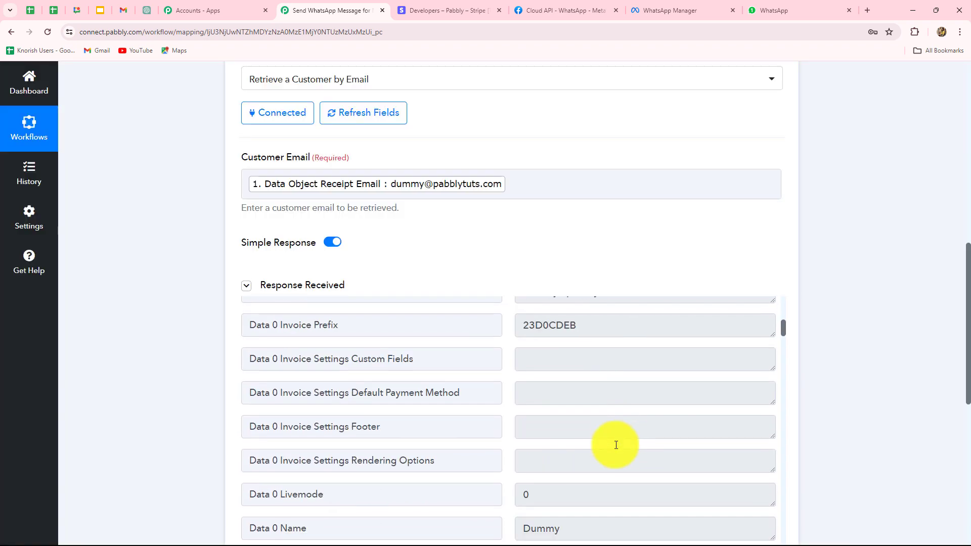
pyautogui.scroll(-15, 616, 444)
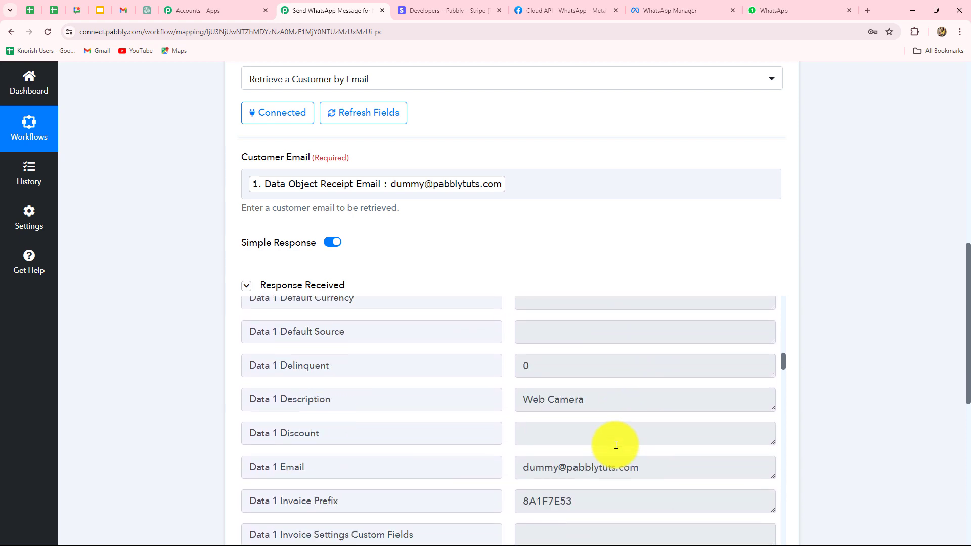
pyautogui.scroll(-15, 616, 446)
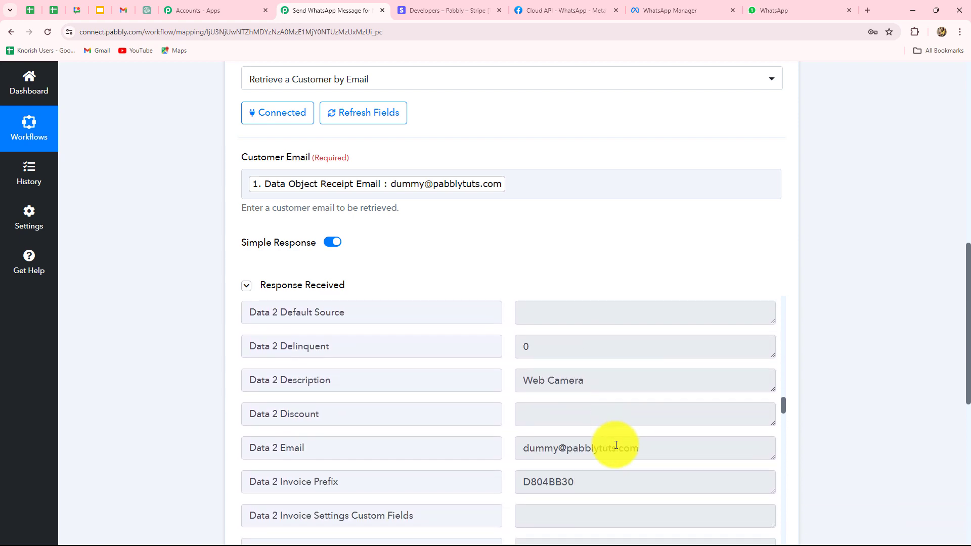
pyautogui.scroll(-8, 616, 445)
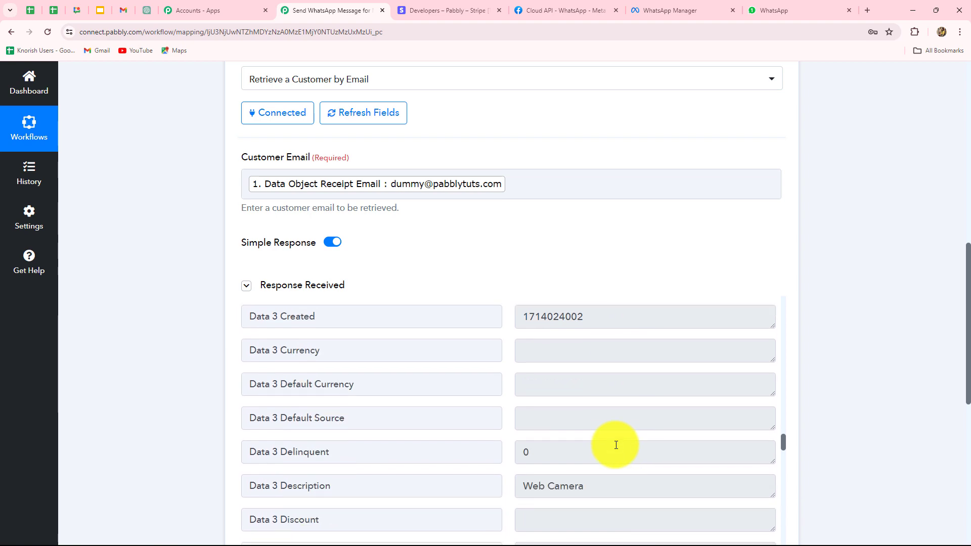
pyautogui.scroll(4, 679, 466)
pyautogui.scroll(-3, 867, 443)
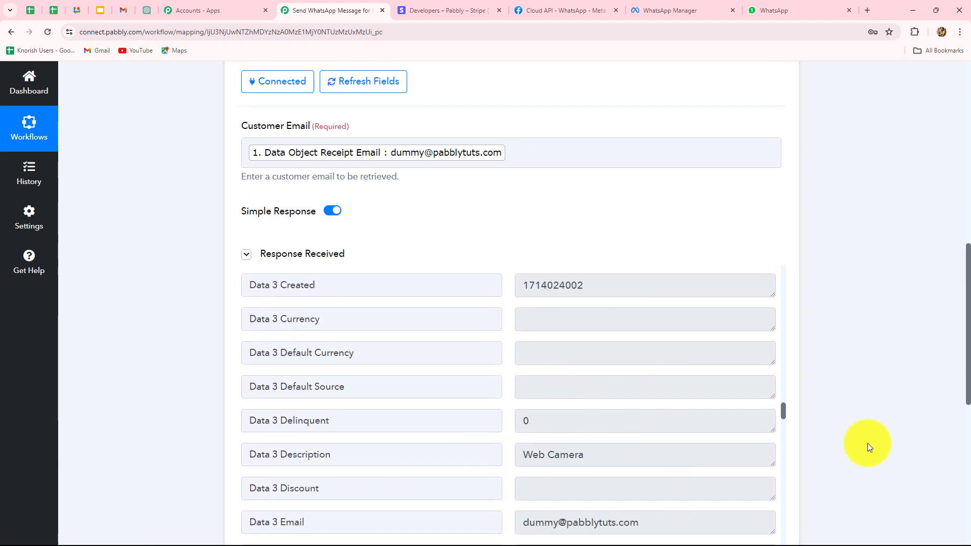
pyautogui.scroll(-5, 618, 400)
pyautogui.scroll(-10, 617, 401)
pyautogui.scroll(-4, 956, 347)
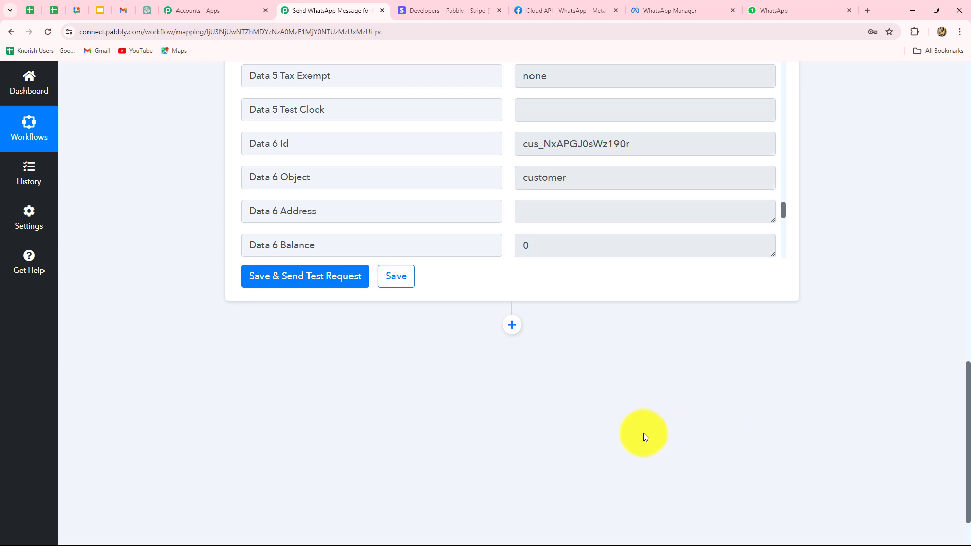
# Add a WhatsApp Cloud API action step after the Stripe customer lookup, with Send Template Message as its event
pyautogui.click(514, 326)
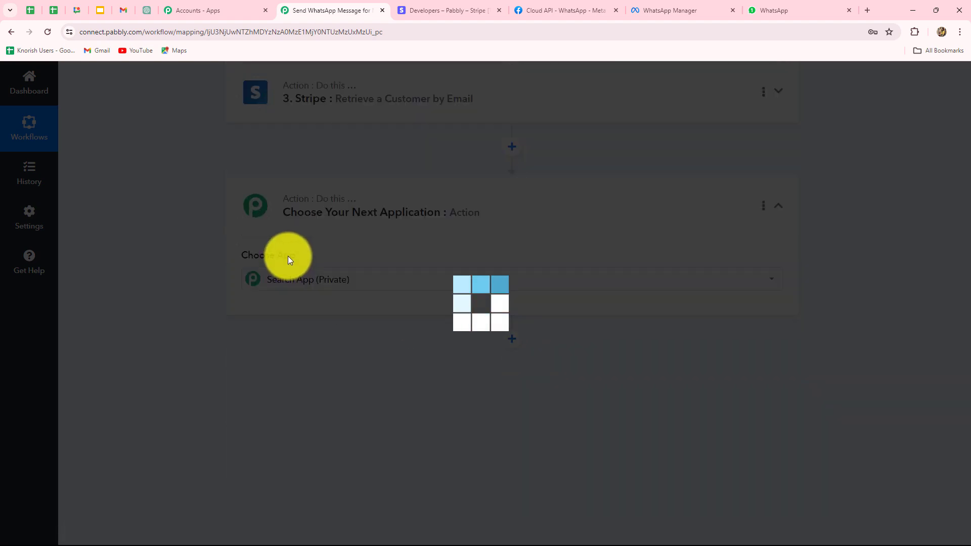
pyautogui.write('W')
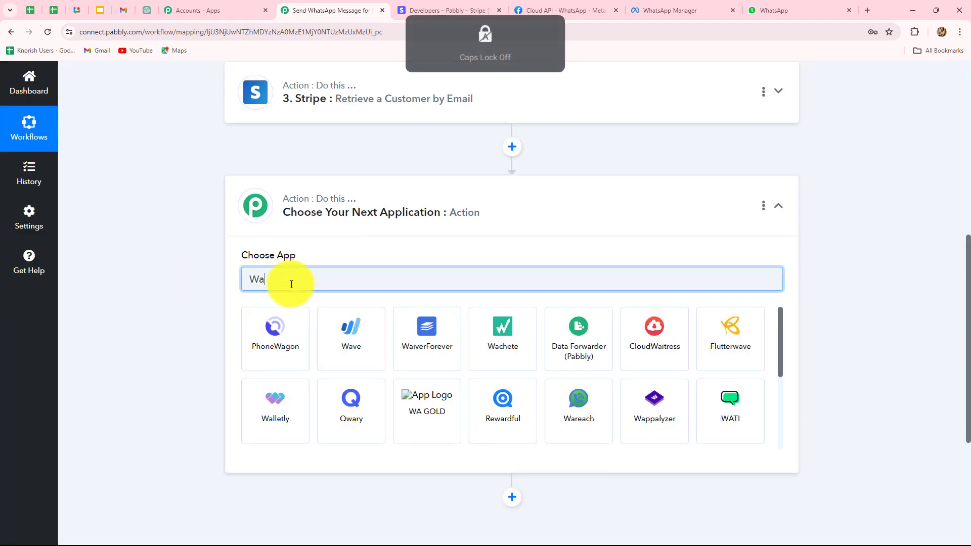
pyautogui.write('hatsa')
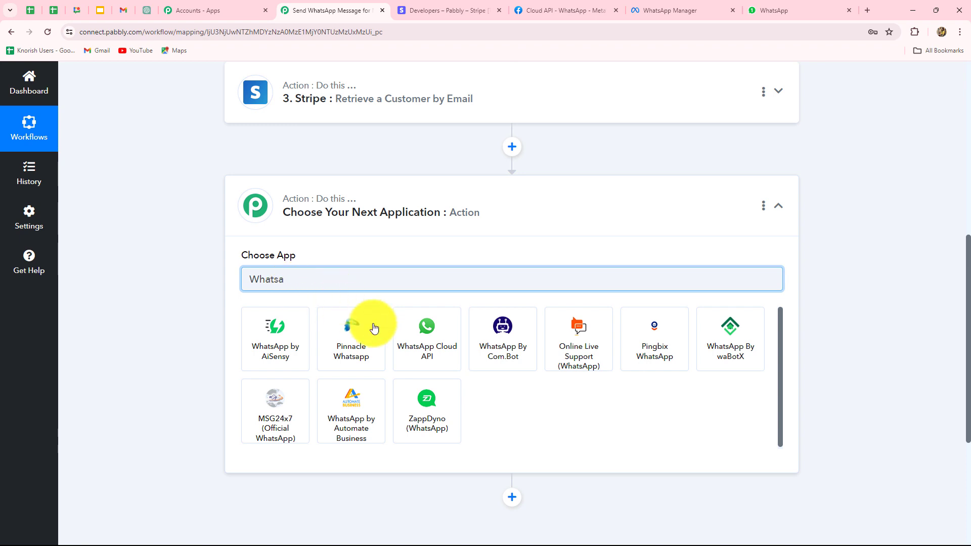
pyautogui.click(399, 335)
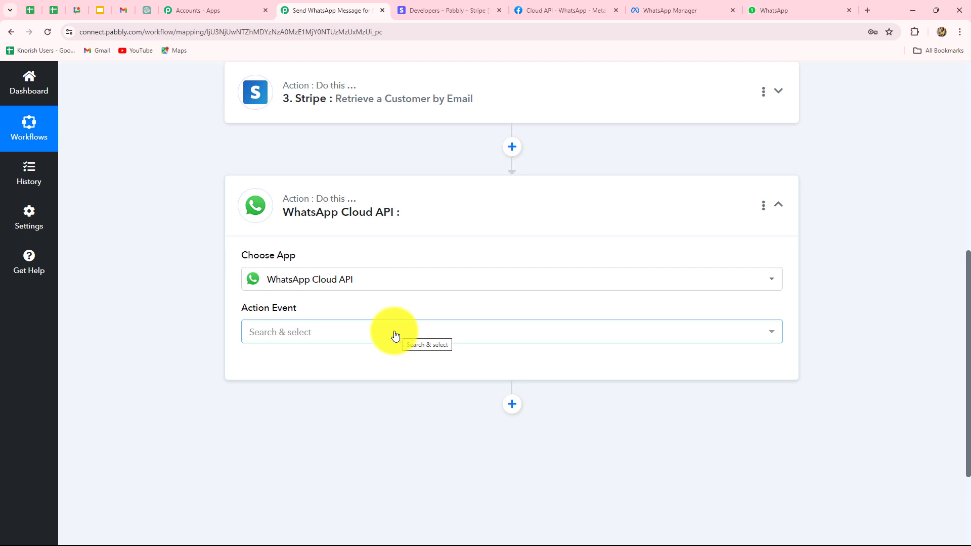
pyautogui.click(394, 334)
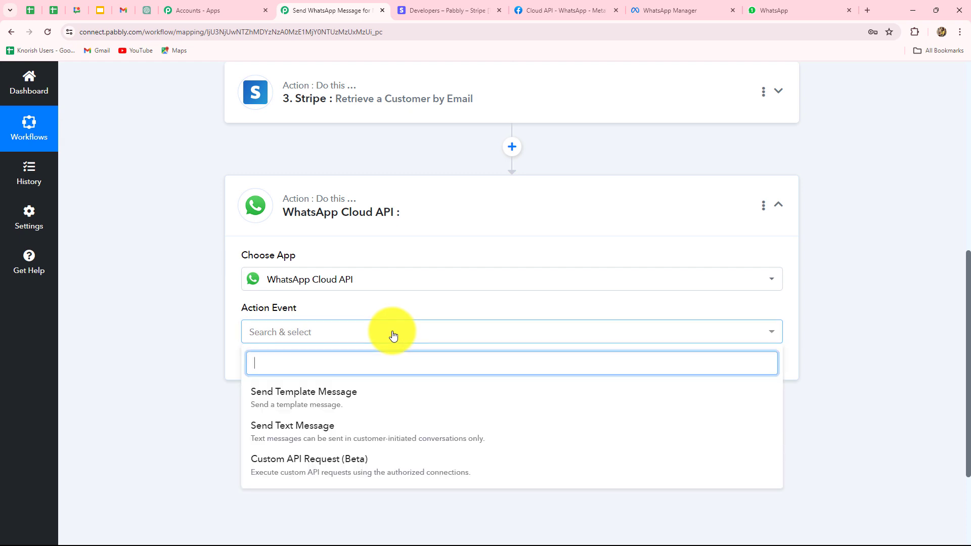
pyautogui.click(359, 402)
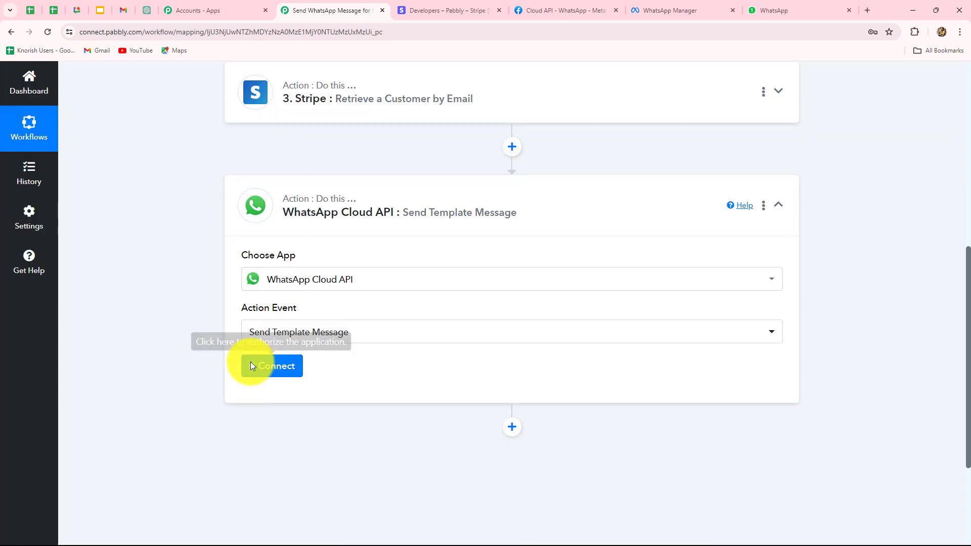
# Start a new WhatsApp Cloud API connection and fill in its Phone Number ID, copied from the API Setup page in Meta for Developers
pyautogui.click(251, 366)
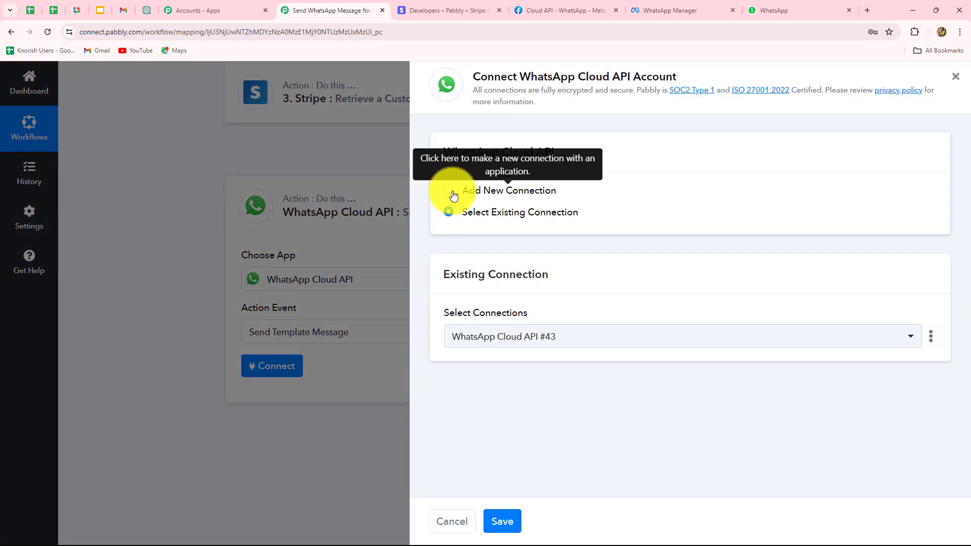
pyautogui.click(450, 192)
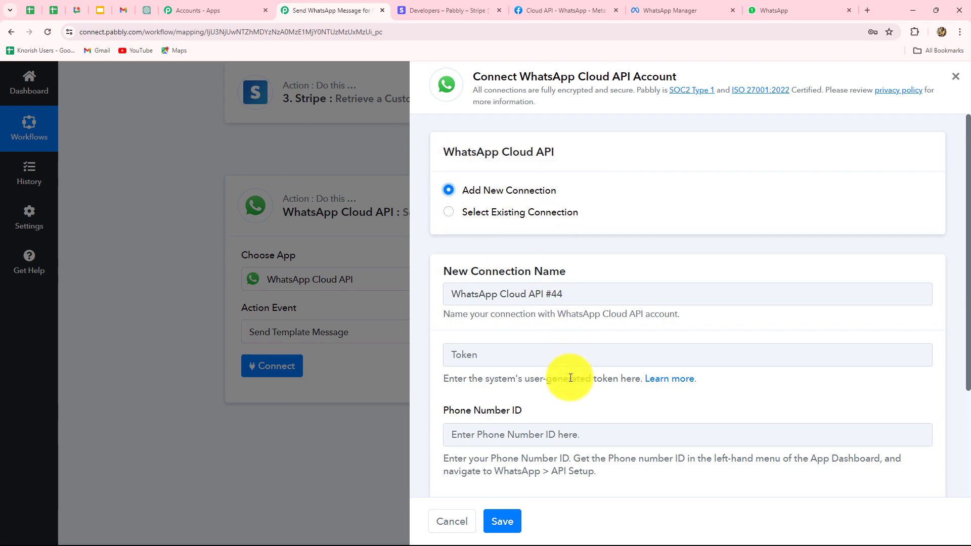
pyautogui.scroll(-3, 571, 381)
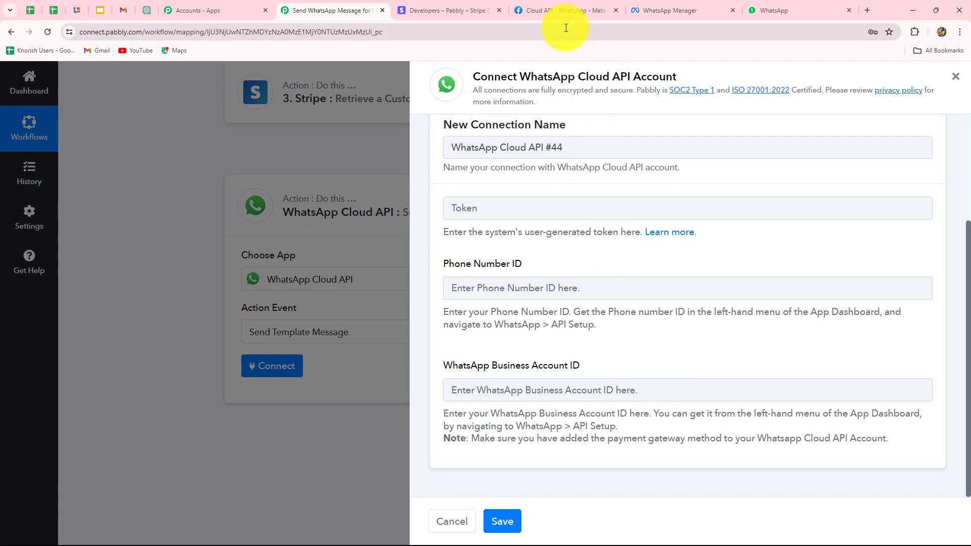
pyautogui.click(562, 8)
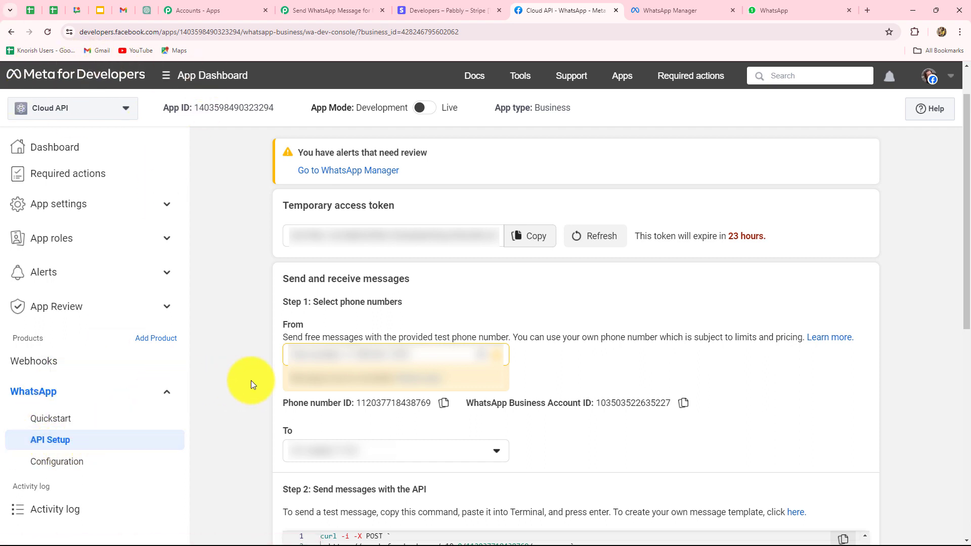
pyautogui.click(443, 404)
pyautogui.click(334, 11)
pyautogui.click(521, 287)
pyautogui.hotkey('ctrl', 'v')
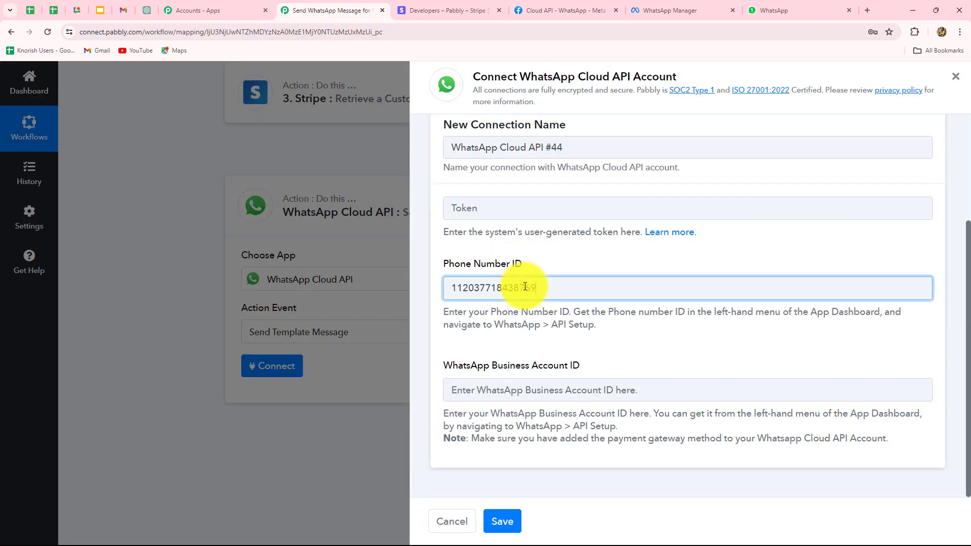
# Copy the WhatsApp Business Account ID from Meta's API Setup page into the matching field of the new connection
pyautogui.click(526, 9)
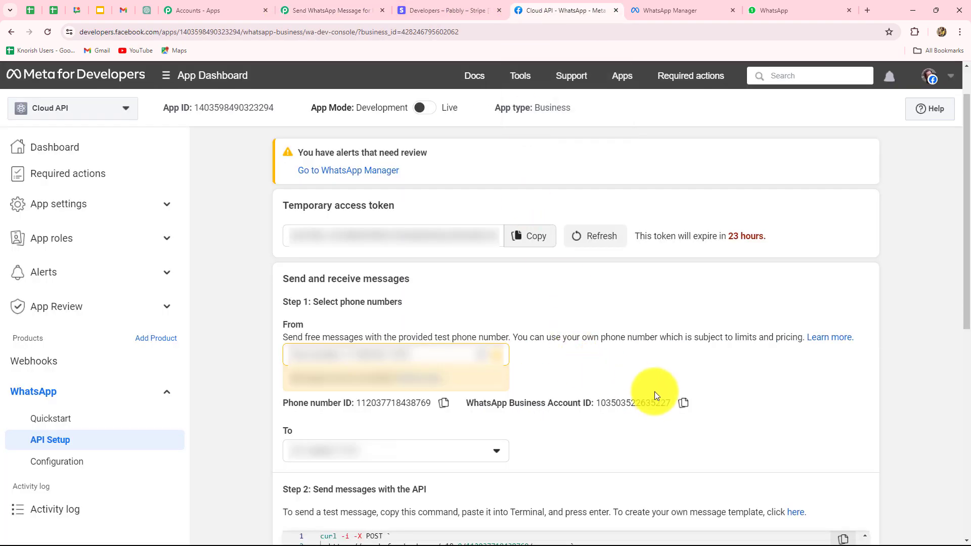
pyautogui.click(684, 404)
pyautogui.click(329, 10)
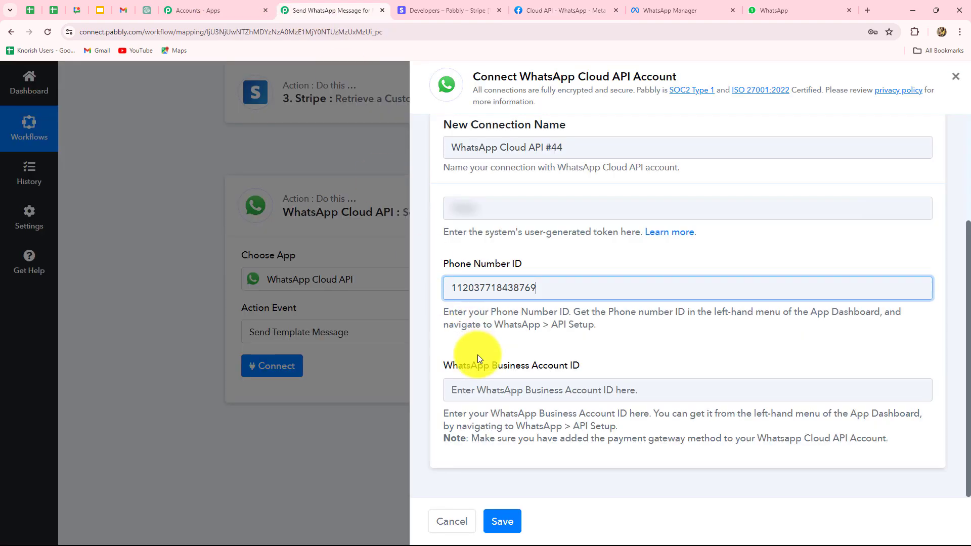
pyautogui.click(471, 381)
pyautogui.hotkey('ctrl', 'v')
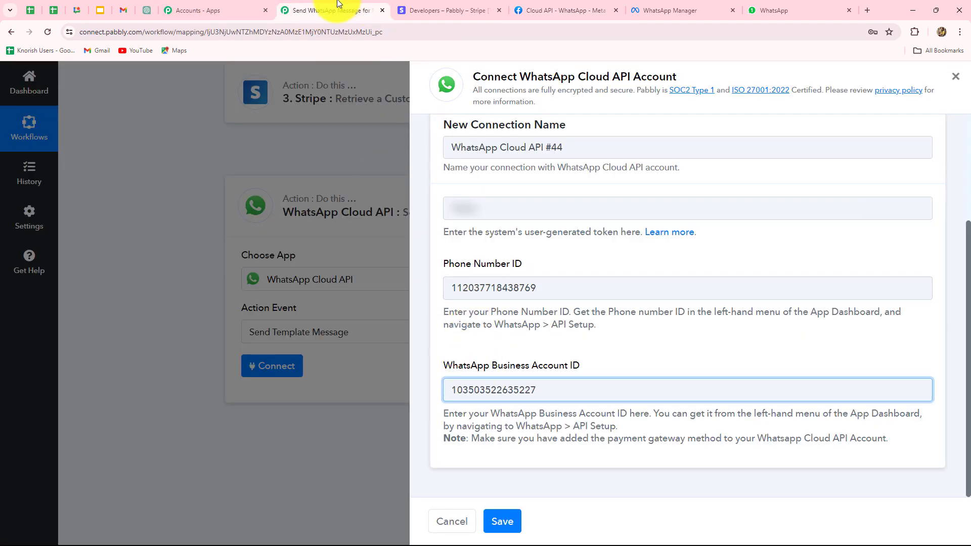
# Copy the temporary access token from Meta's API Setup page into the connection's Token field and save the connection
pyautogui.click(586, 12)
pyautogui.click(532, 236)
pyautogui.click(333, 10)
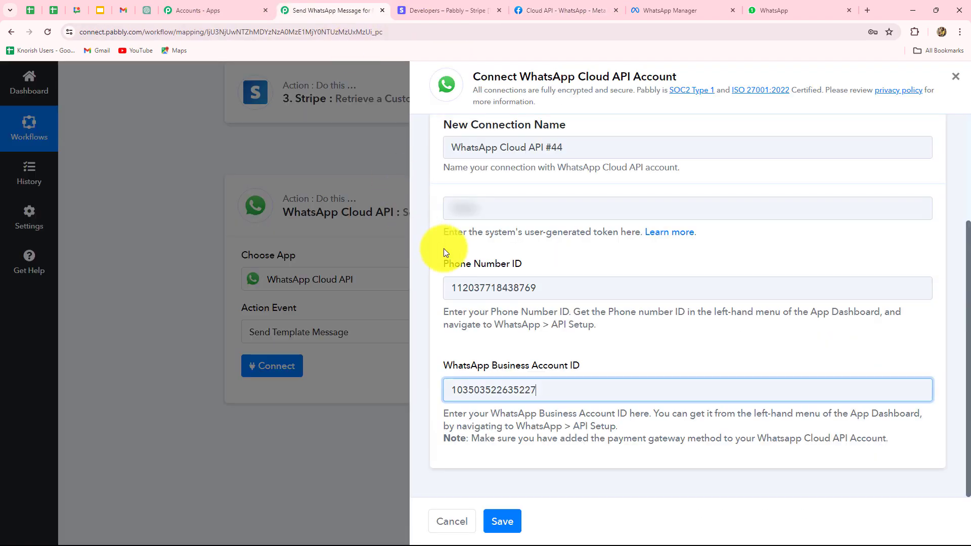
pyautogui.click(475, 205)
pyautogui.hotkey('ctrl', 'v')
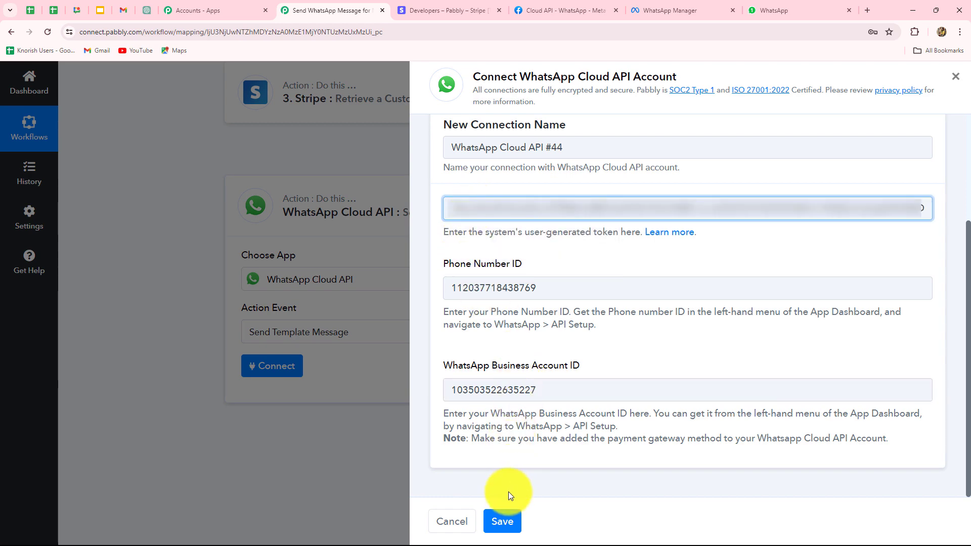
pyautogui.click(493, 517)
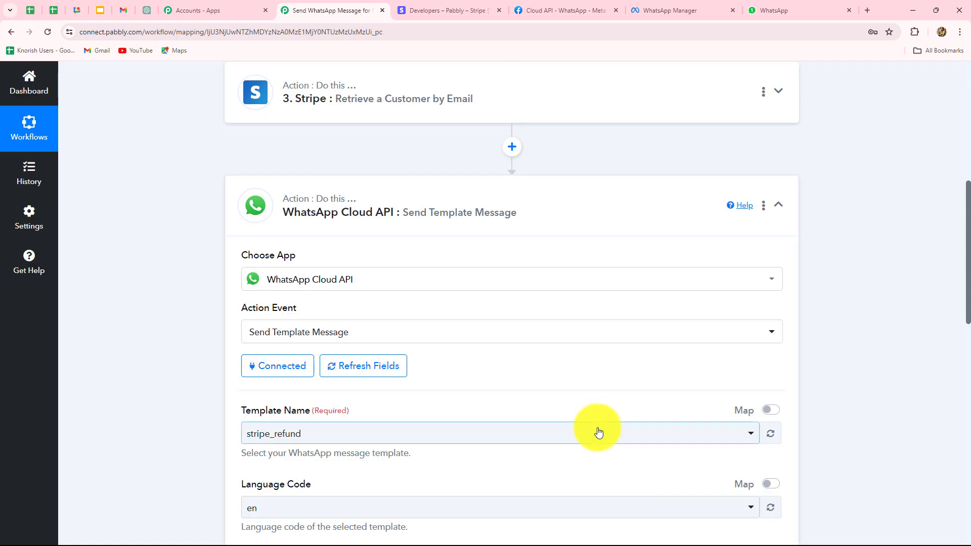
# Review the template message fields, the stripe_refund template in WhatsApp Manager, and the message-sending section of Meta's API Setup page
pyautogui.scroll(-5, 599, 431)
pyautogui.scroll(3, 598, 431)
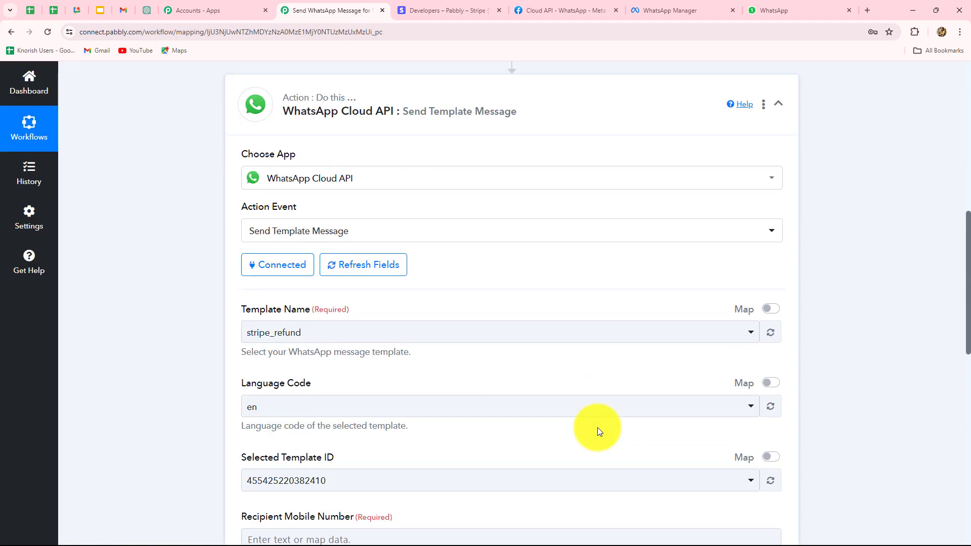
pyautogui.scroll(-2, 597, 427)
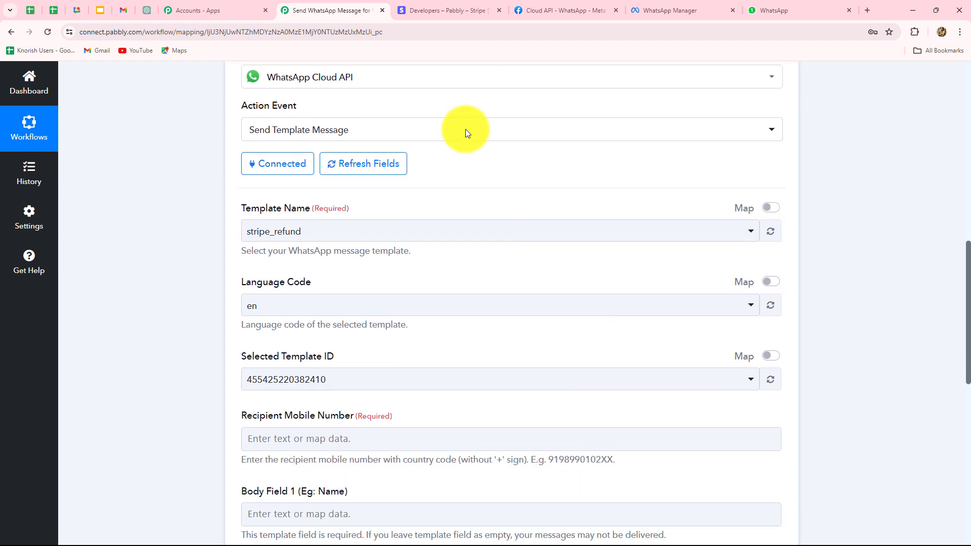
pyautogui.scroll(-2, 374, 306)
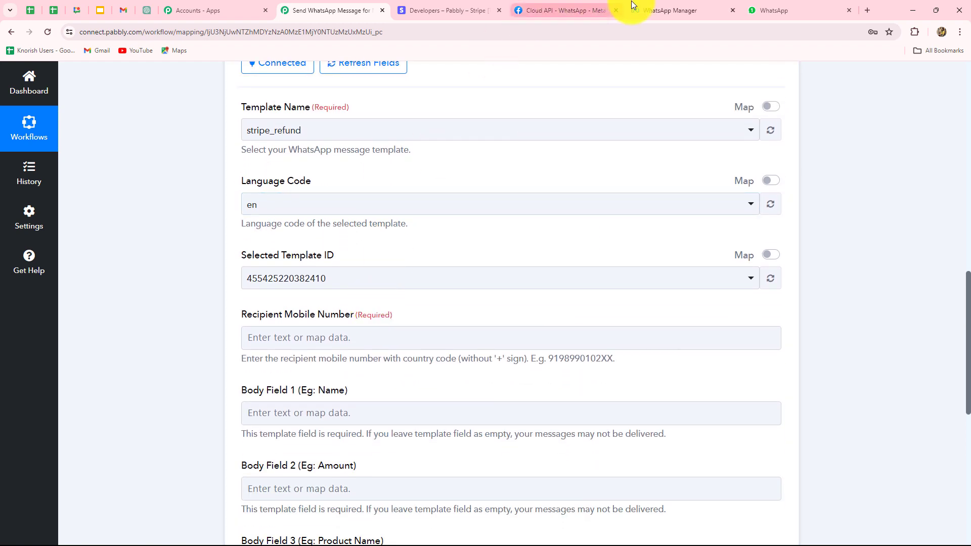
pyautogui.click(645, 10)
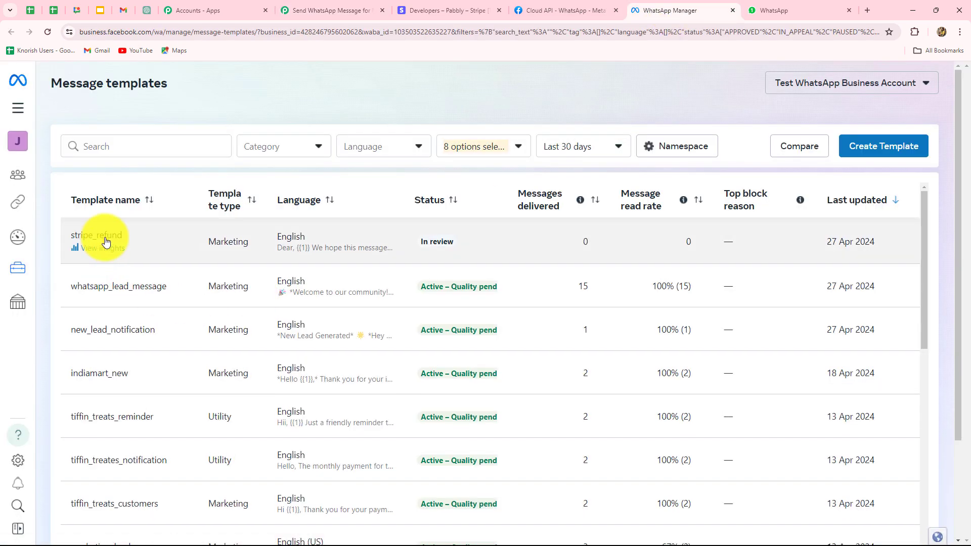
pyautogui.click(106, 251)
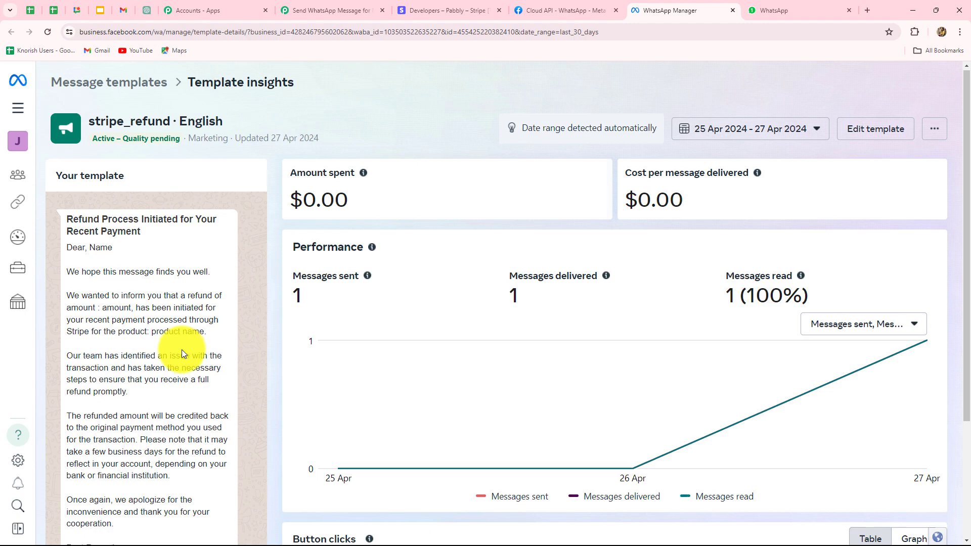
pyautogui.scroll(-3, 181, 350)
pyautogui.scroll(1, 182, 353)
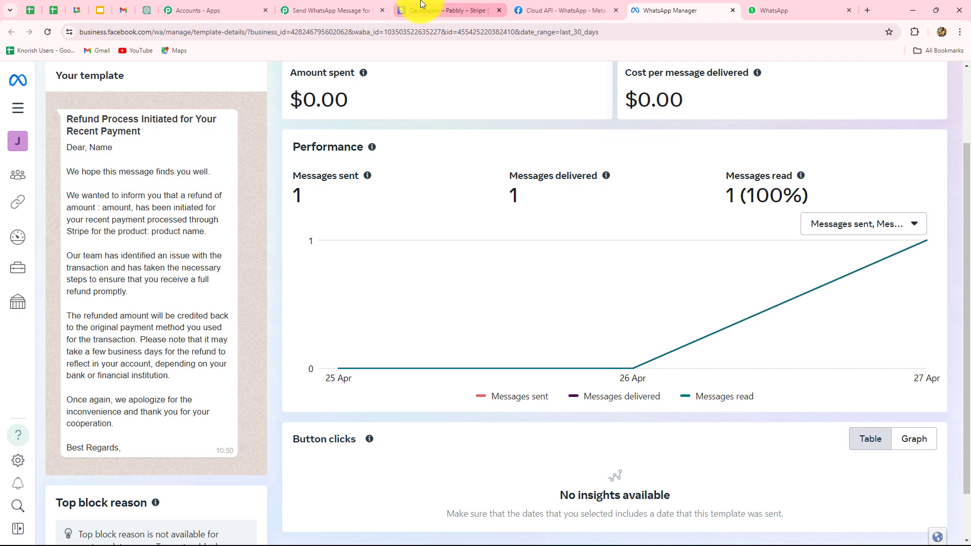
pyautogui.click(542, 9)
pyautogui.scroll(-5, 745, 291)
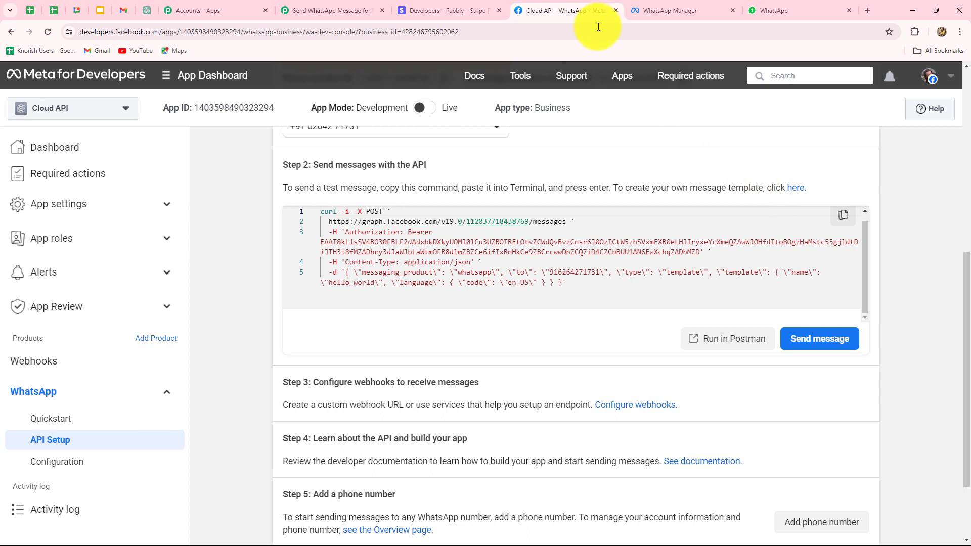
# Back in Pabbly Connect, map Data 5 Phone from the Retrieve a Customer by Email step into Recipient Mobile Number
pyautogui.click(319, 8)
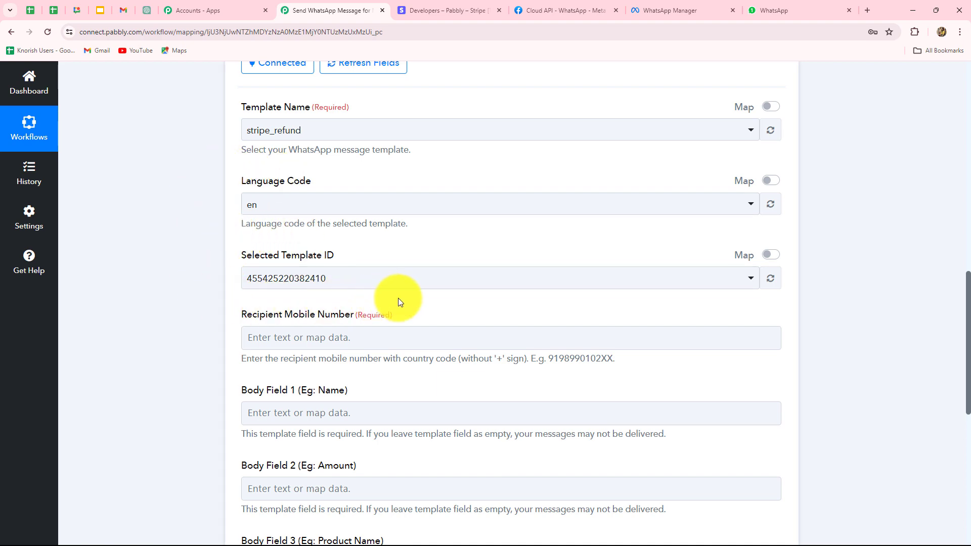
pyautogui.scroll(-3, 399, 299)
pyautogui.scroll(-2, 399, 299)
pyautogui.scroll(1, 399, 302)
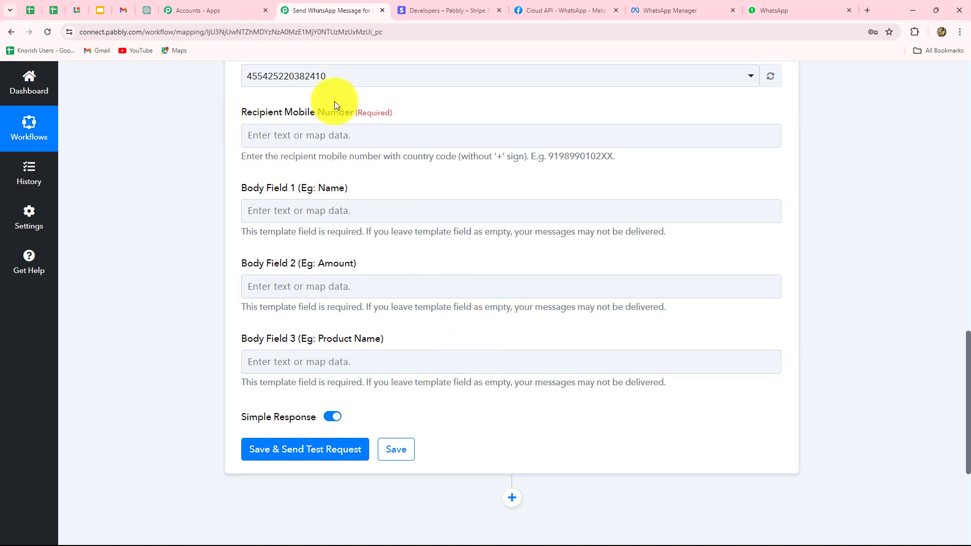
pyautogui.click(401, 137)
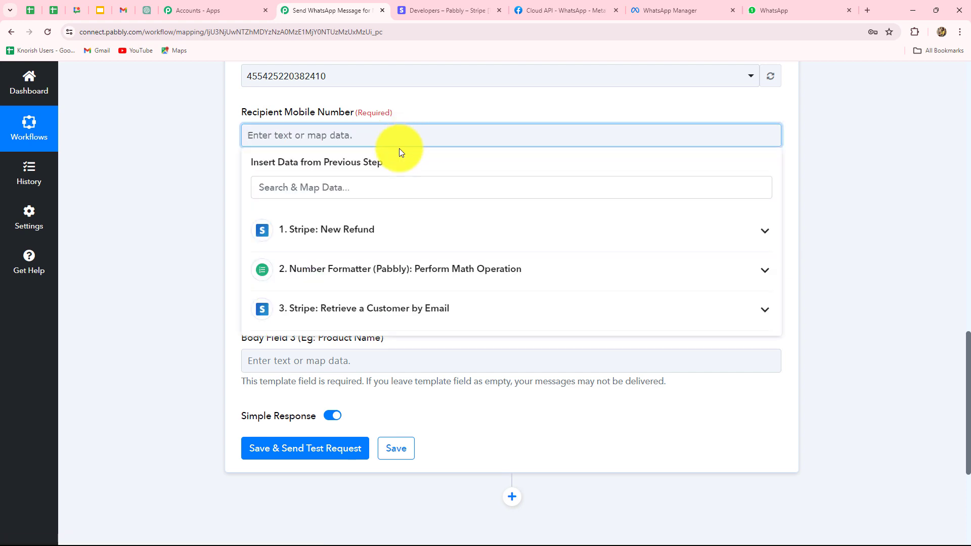
pyautogui.click(397, 310)
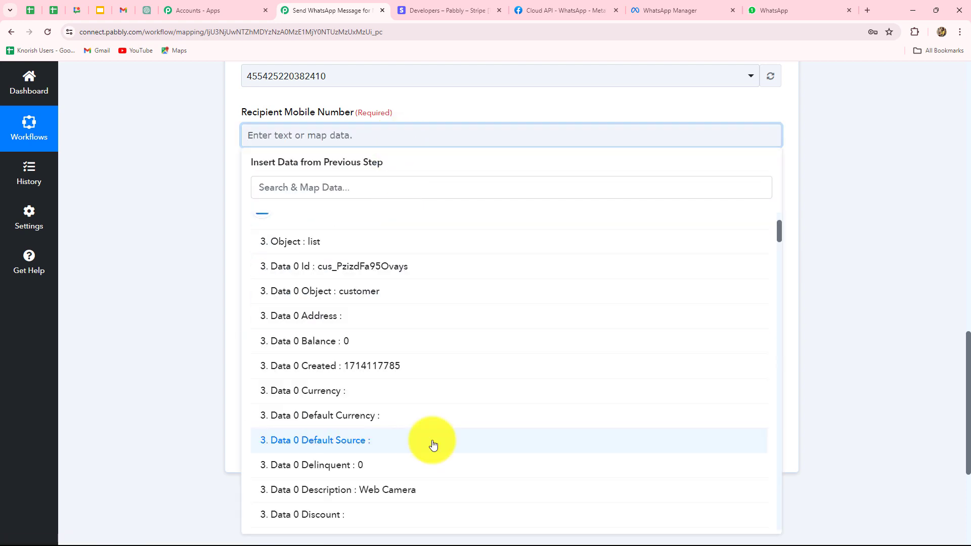
pyautogui.scroll(-5, 433, 444)
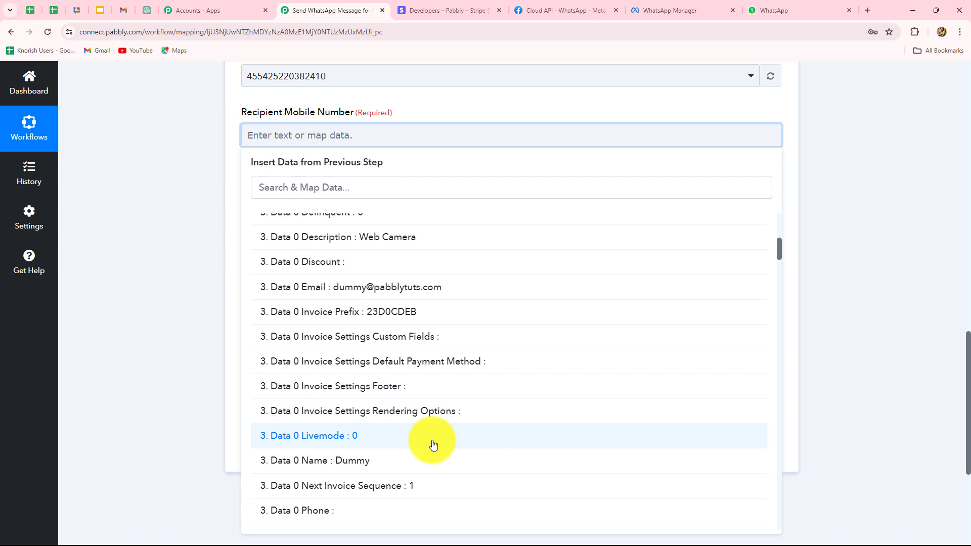
pyautogui.scroll(-3, 433, 444)
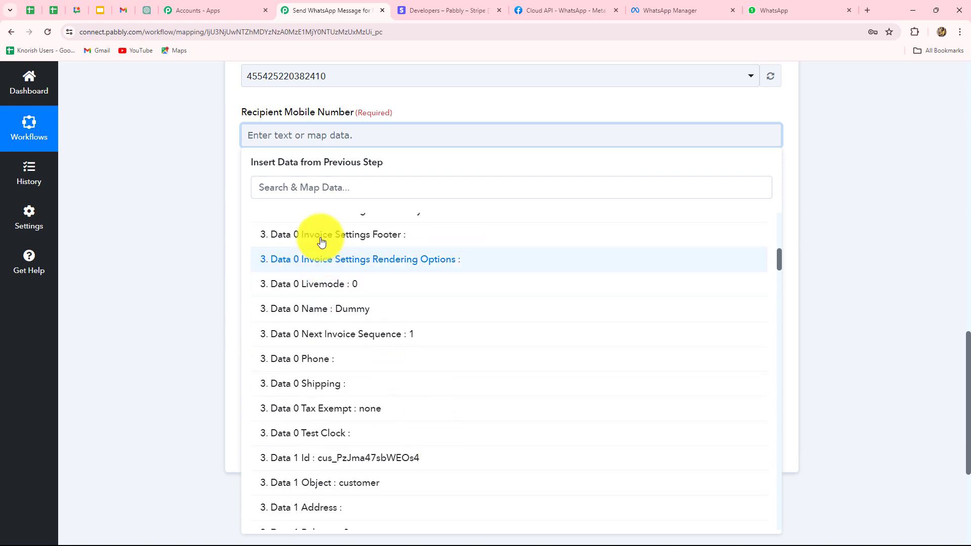
pyautogui.click(315, 181)
pyautogui.write('ph')
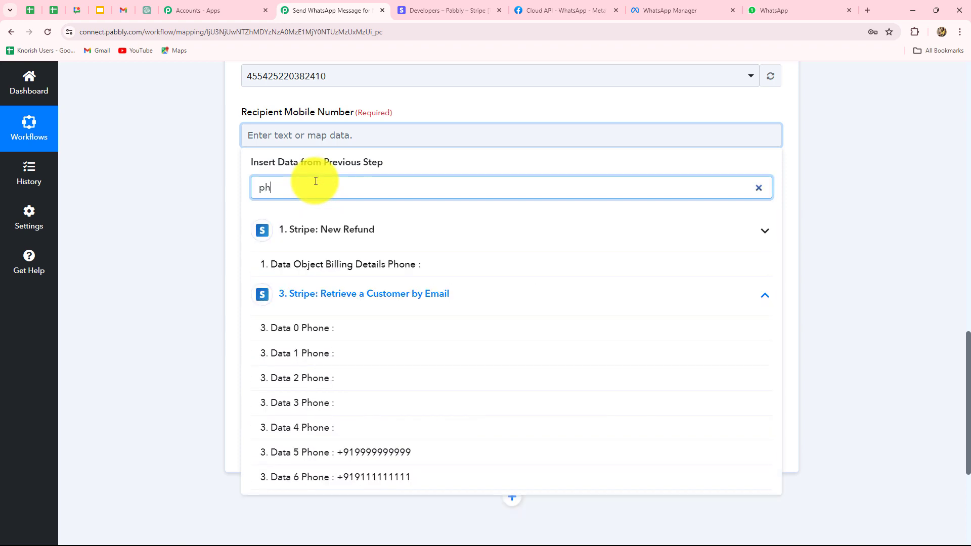
pyautogui.click(375, 454)
pyautogui.click(860, 355)
pyautogui.scroll(-1, 191, 222)
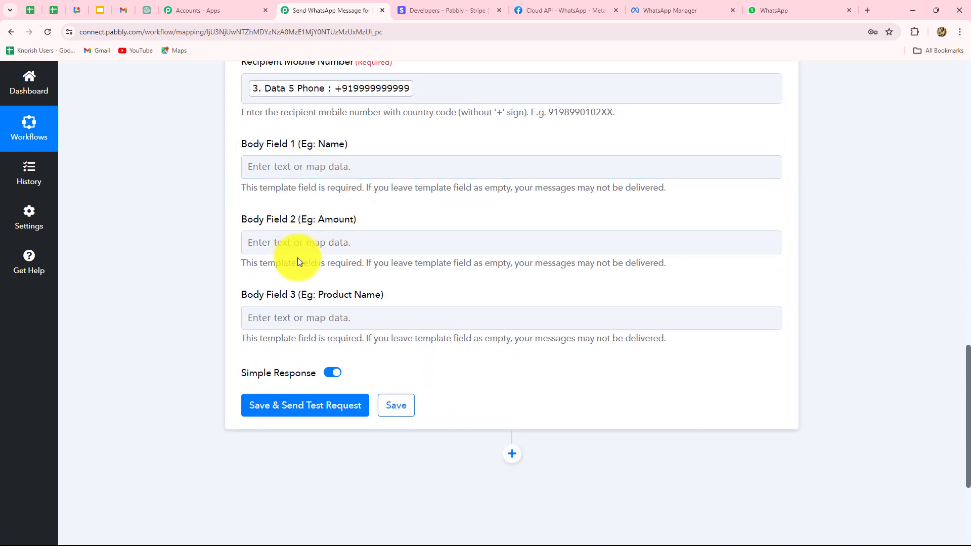
# Map Data 5 Name from the Retrieve a Customer by Email step into Body Field 1 for the name
pyautogui.click(305, 317)
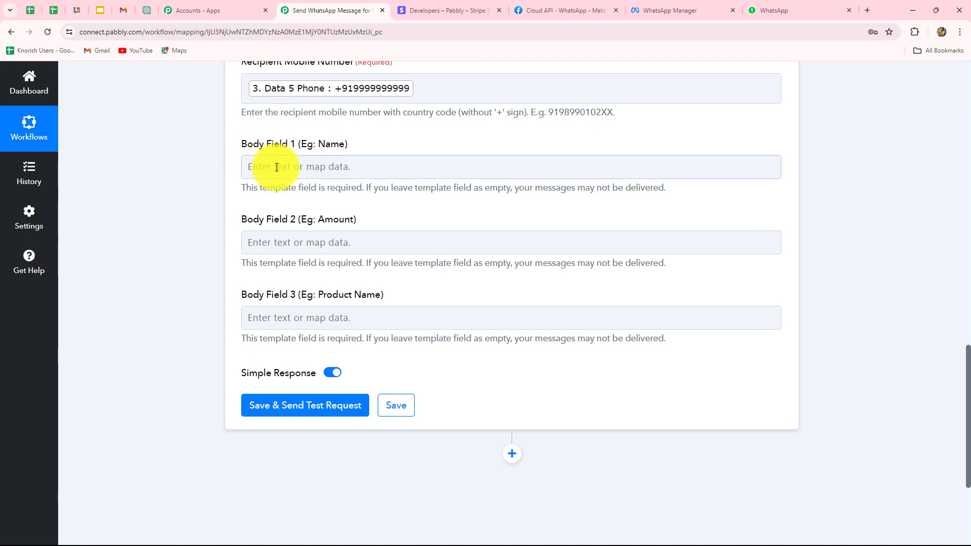
pyautogui.click(333, 168)
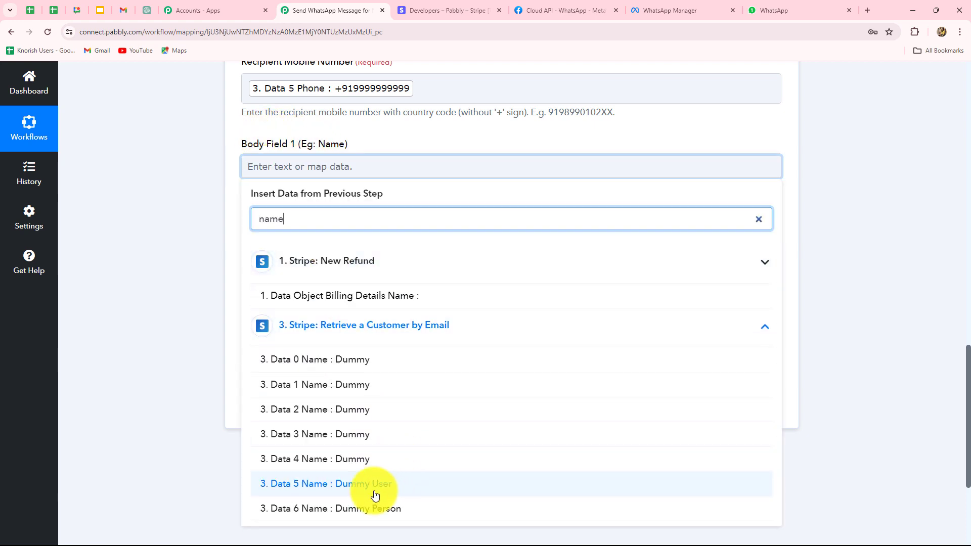
pyautogui.click(375, 488)
pyautogui.click(218, 432)
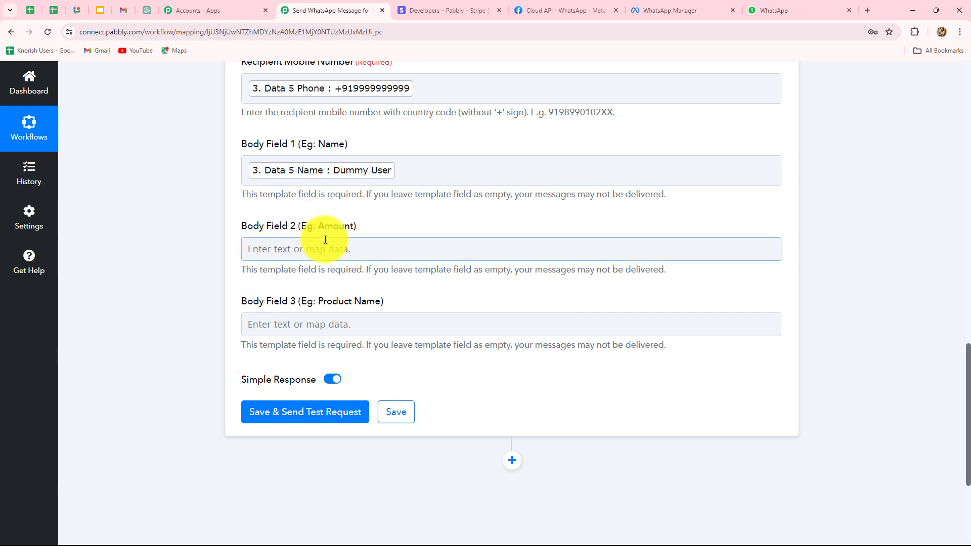
# Map the Result of the Number Formatter's Perform Math Operation step into Body Field 2 for the amount
pyautogui.scroll(-2, 339, 257)
pyautogui.click(336, 152)
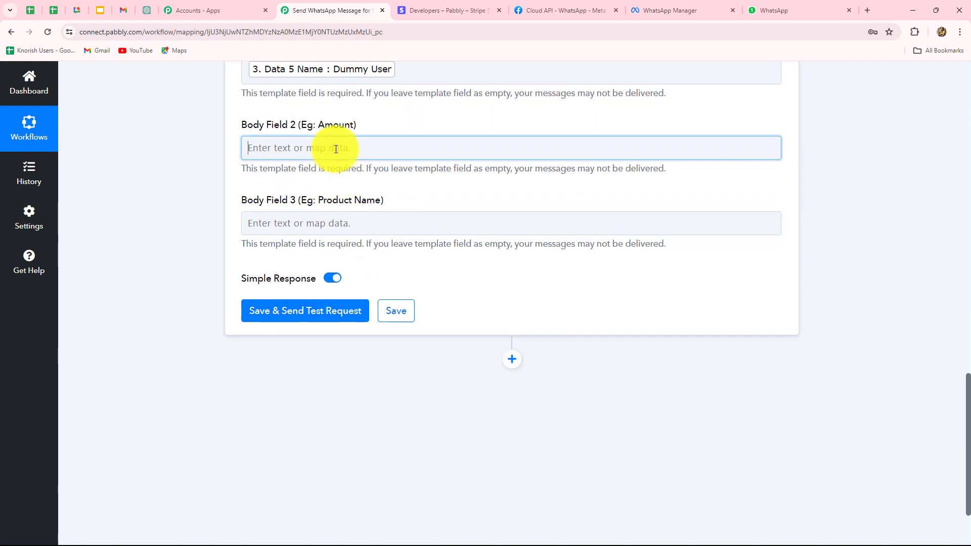
pyautogui.click(357, 286)
pyautogui.click(319, 340)
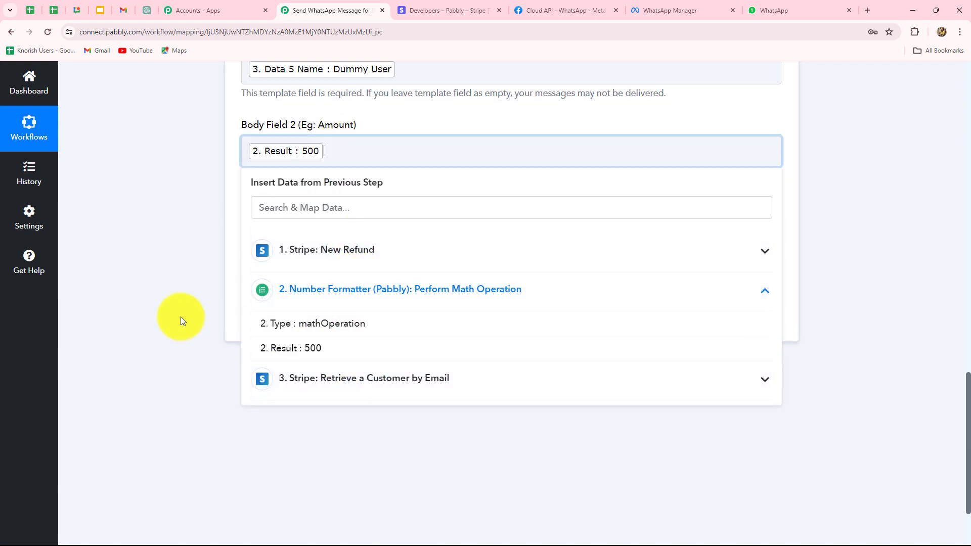
pyautogui.click(180, 317)
# Find the product description by searching for "web" and map Data Object Description from the New Refund step into Body Field 3
pyautogui.click(318, 232)
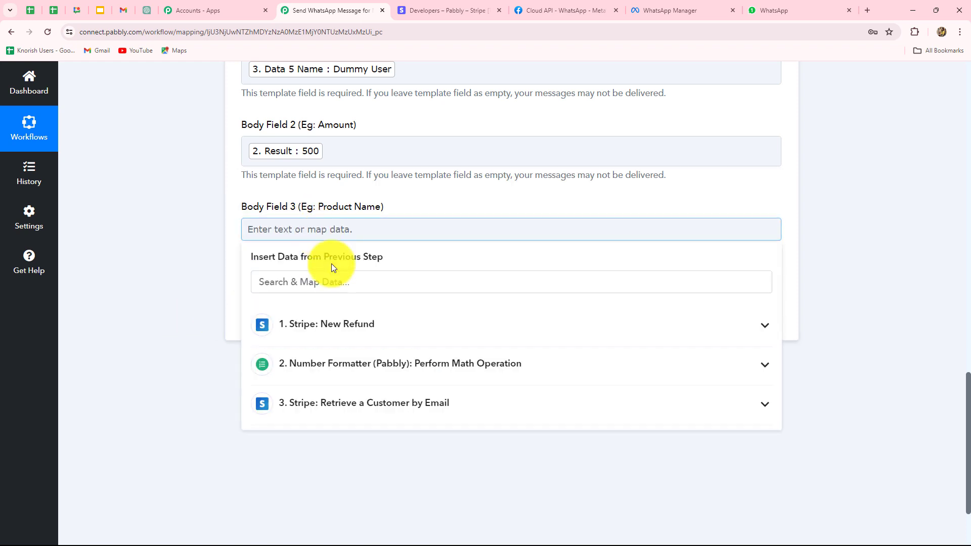
pyautogui.click(349, 404)
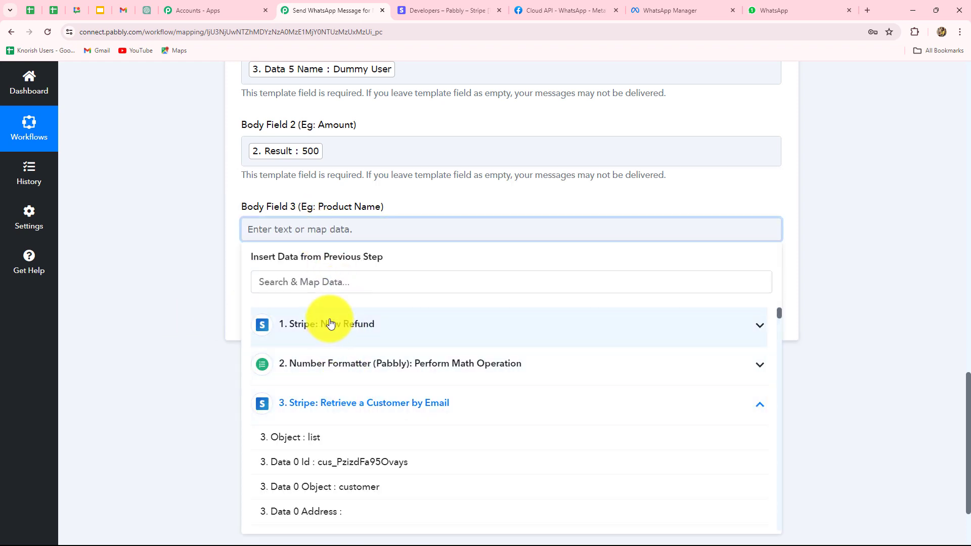
pyautogui.click(322, 282)
pyautogui.write('obj')
pyautogui.press('BackSpace')
pyautogui.press('BackSpace')
pyautogui.press('BackSpace')
pyautogui.write('web')
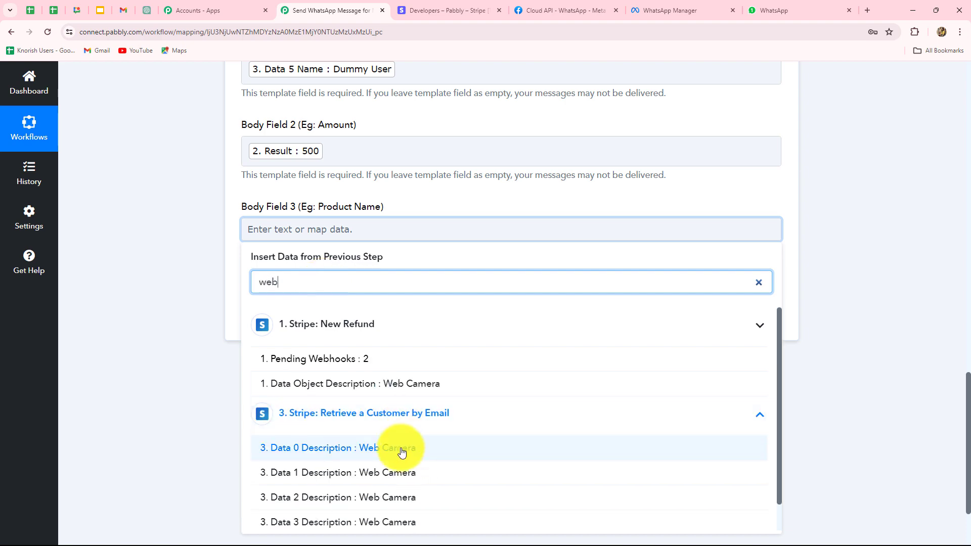
pyautogui.click(418, 391)
pyautogui.click(135, 369)
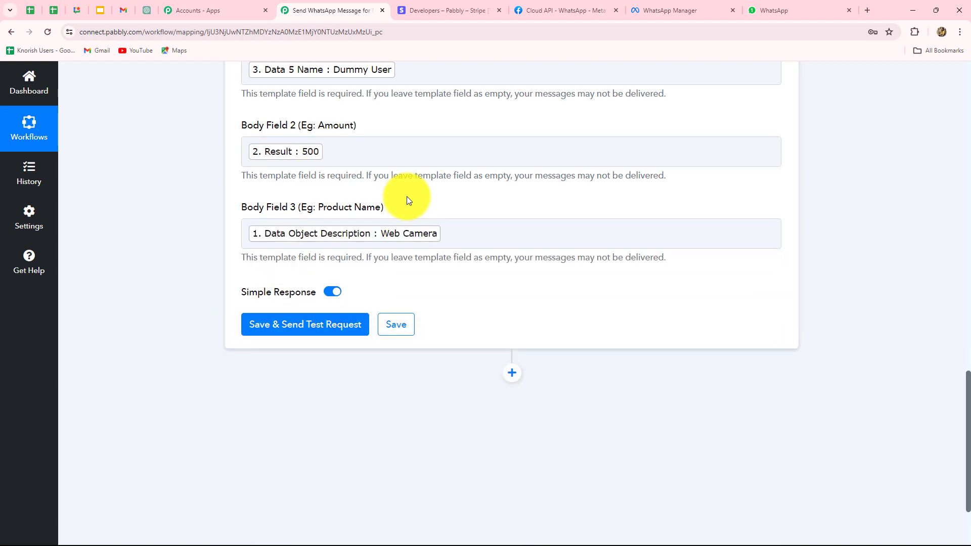
# Remove the mapped phone value from Recipient Mobile Number, then save the WhatsApp template message action and send a test request
pyautogui.scroll(-2, 354, 203)
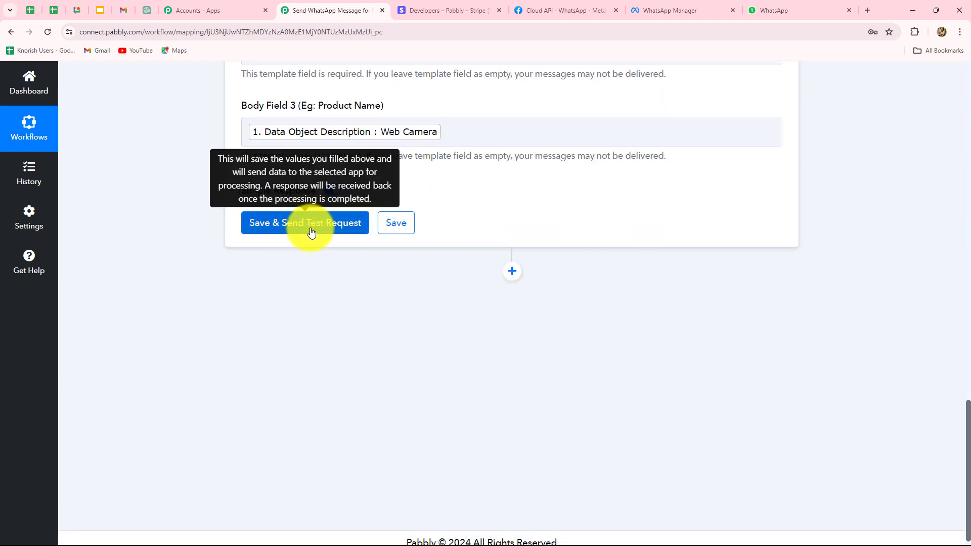
pyautogui.scroll(6, 406, 287)
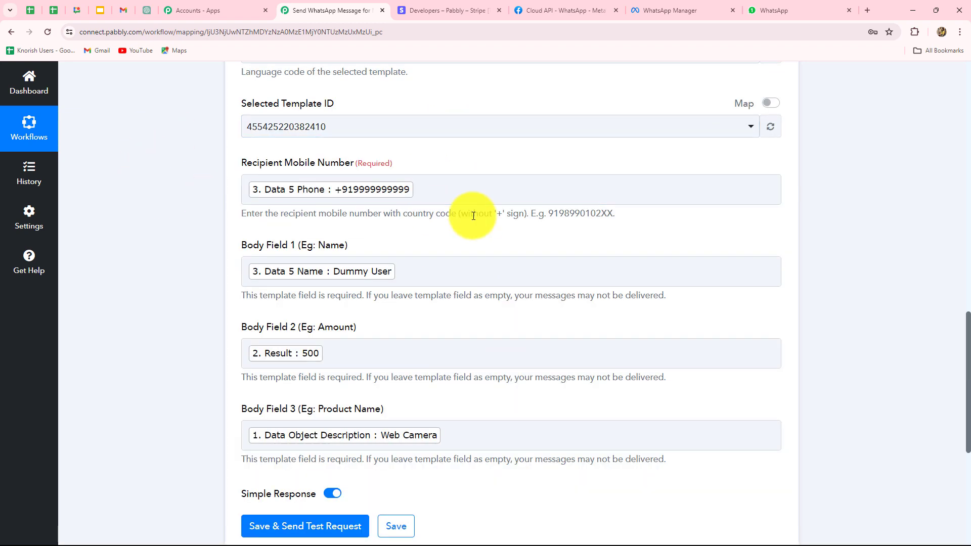
pyautogui.click(417, 193)
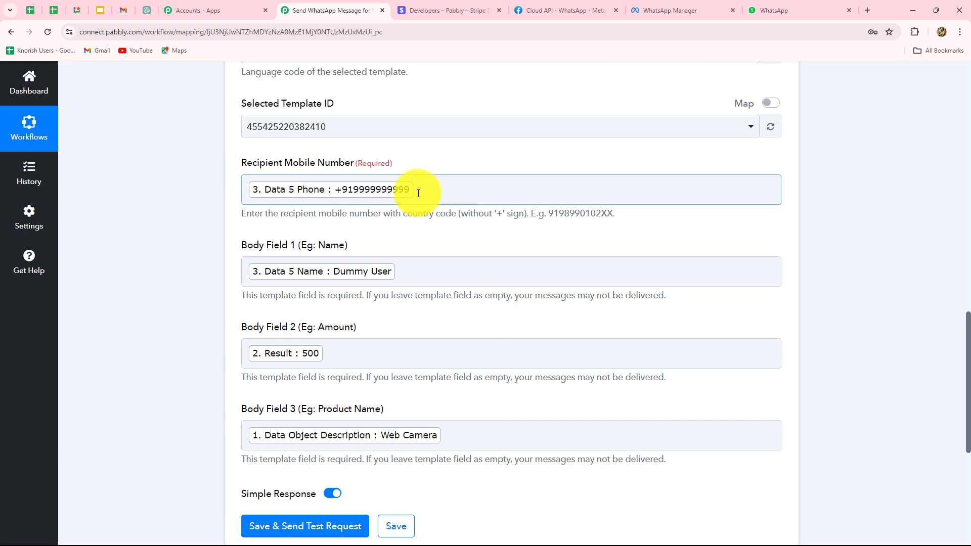
pyautogui.click(418, 193)
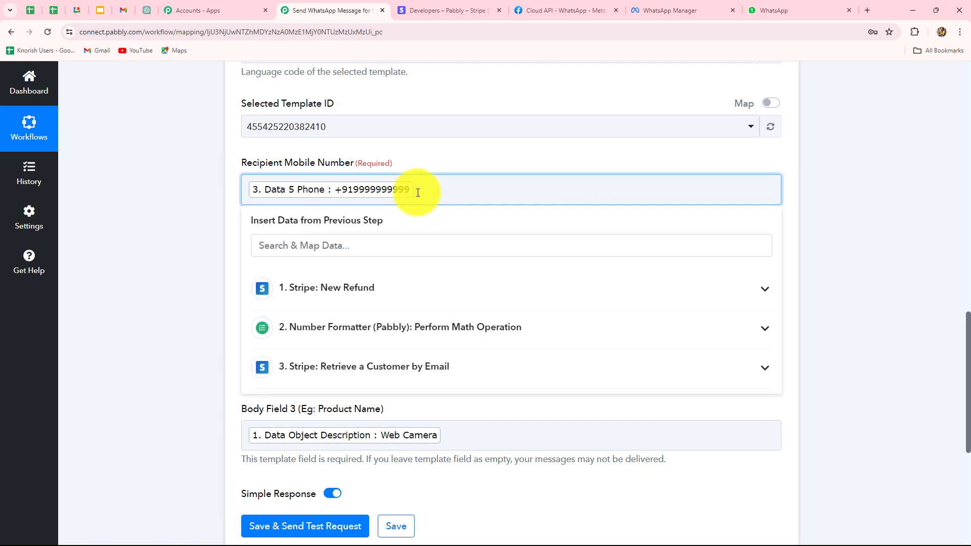
pyautogui.press('BackSpace')
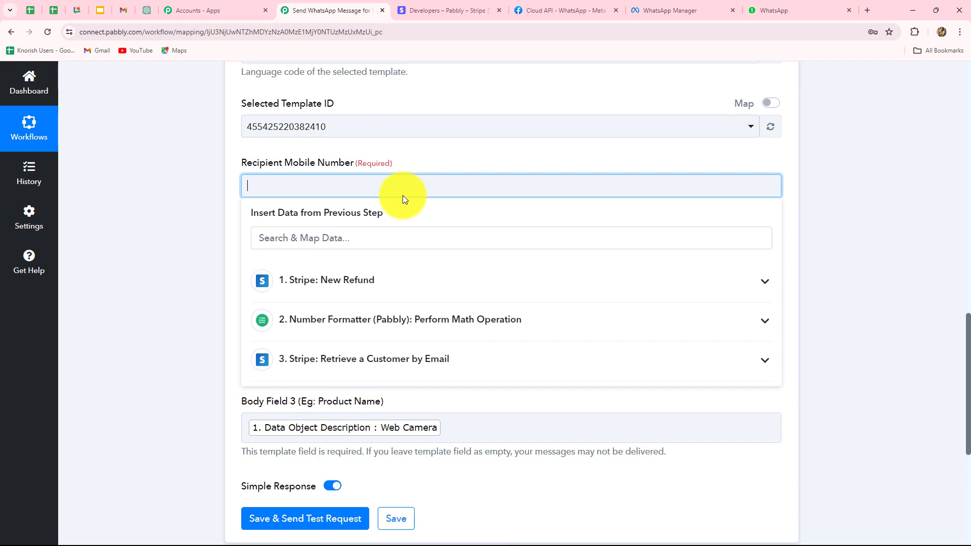
pyautogui.click(199, 298)
pyautogui.scroll(-5, 199, 299)
pyautogui.click(262, 284)
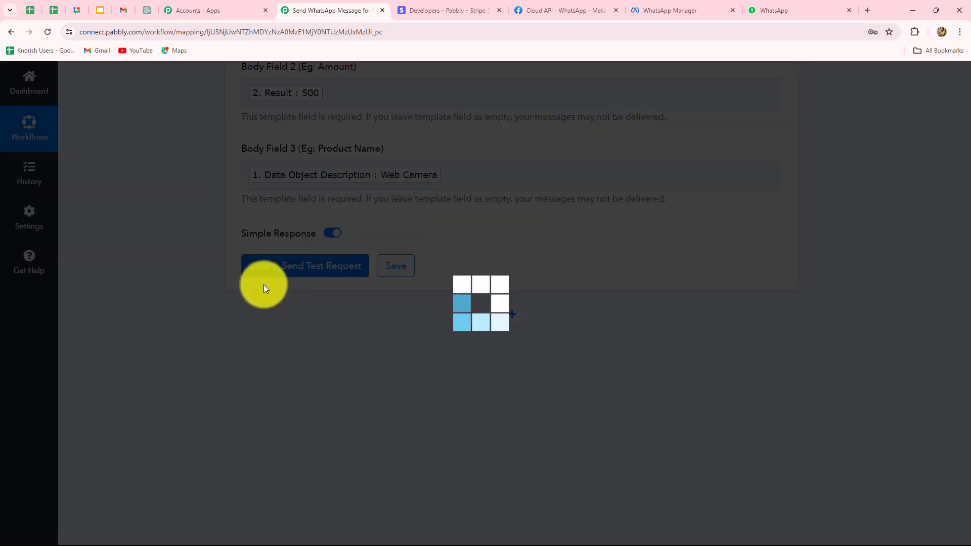
pyautogui.scroll(-4, 170, 324)
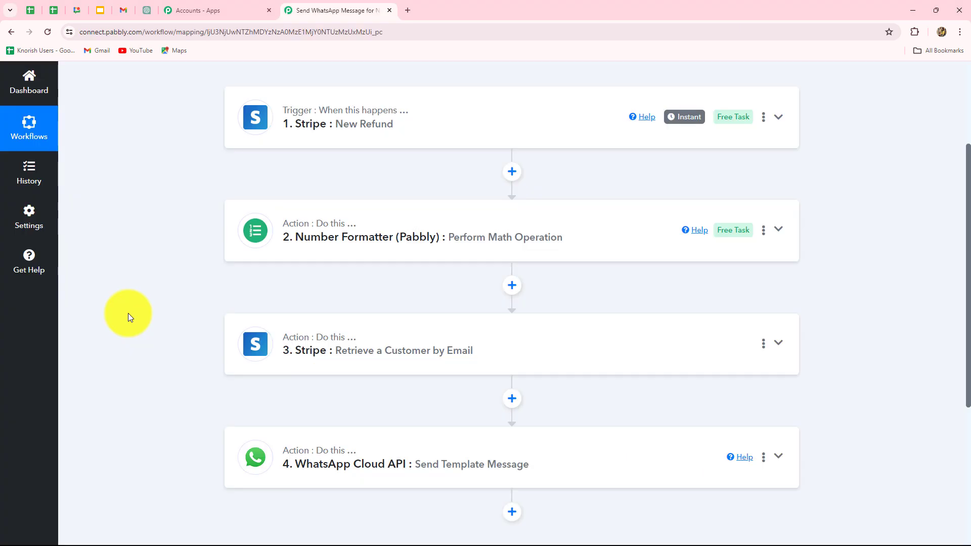
pyautogui.scroll(-3, 128, 313)
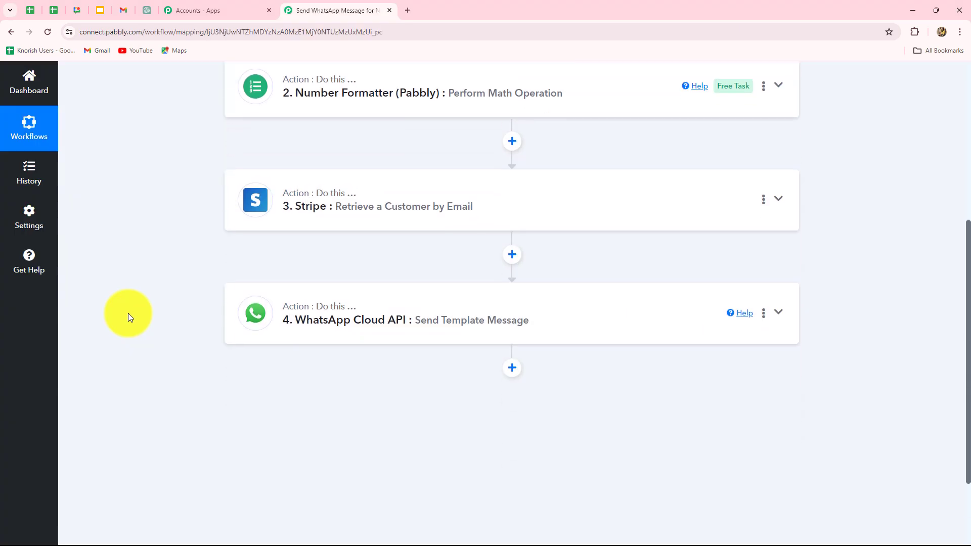
pyautogui.scroll(3, 128, 313)
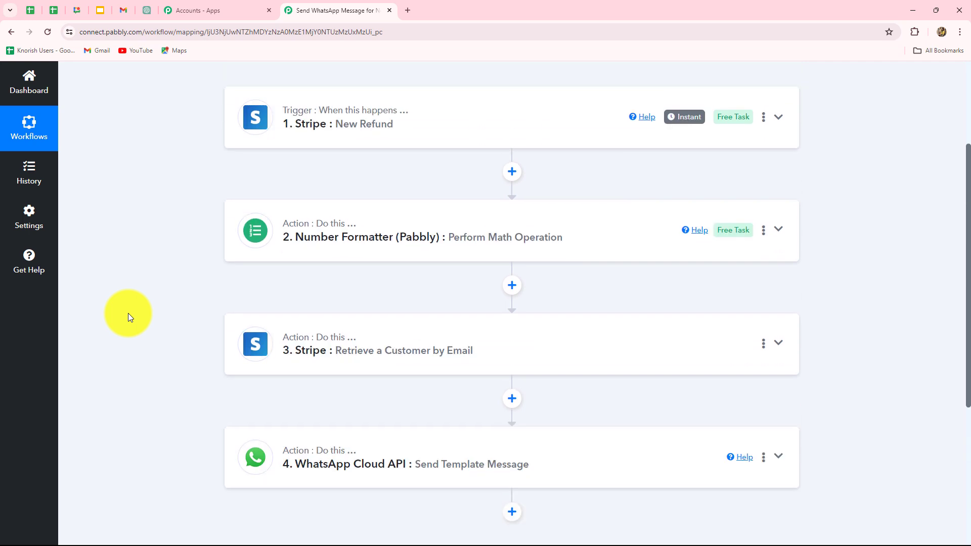